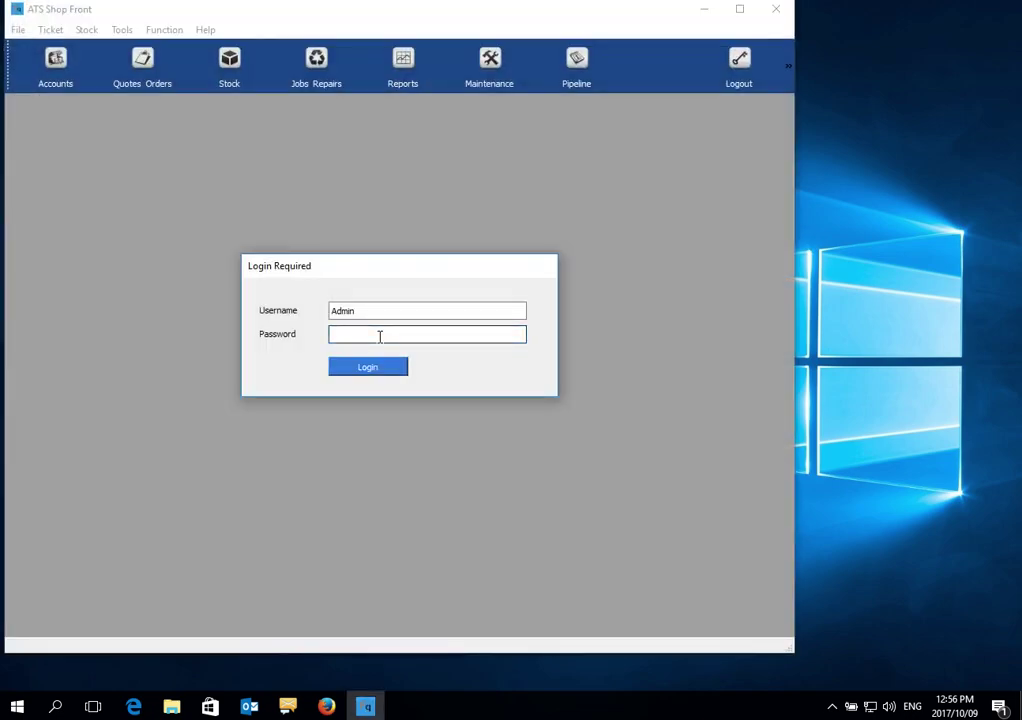
Log in as Admin, correcting the mistyped password before submitting
text(•••••)
key(BackSpace)
key(BackSpace)
key(BackSpace)
key(BackSpace)
key(BackSpace)
key(BackSpace)
key(BackSpace)
text(•••••)
key(Return)
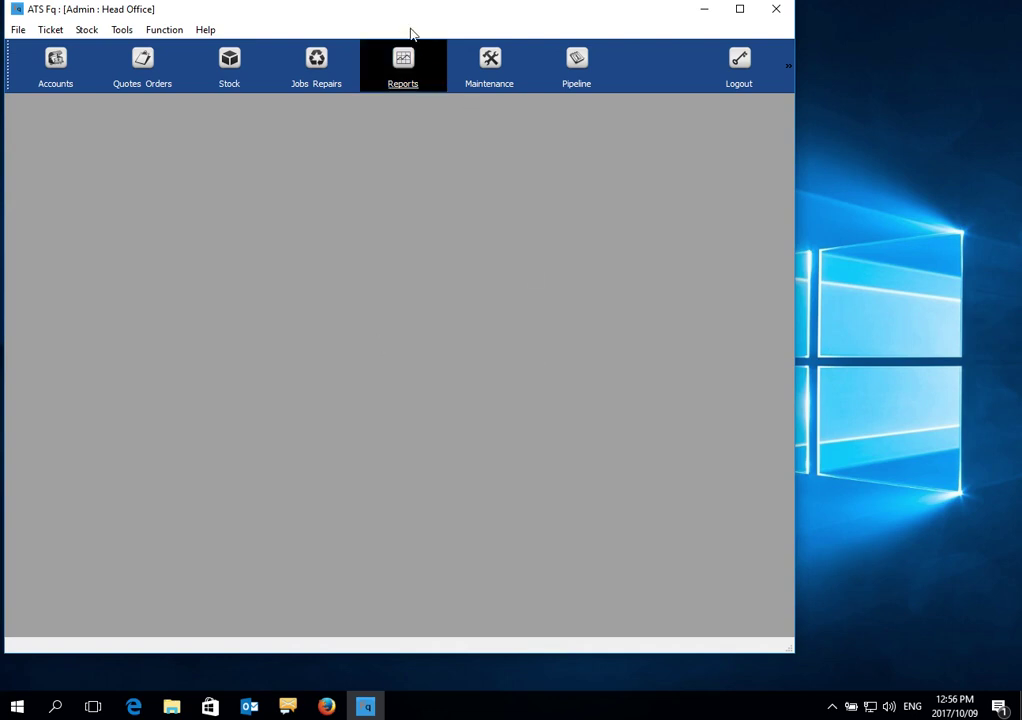
Open Maintenance > Users and show the existing users list on the Edit tab
drag(406, 16, 498, 32)
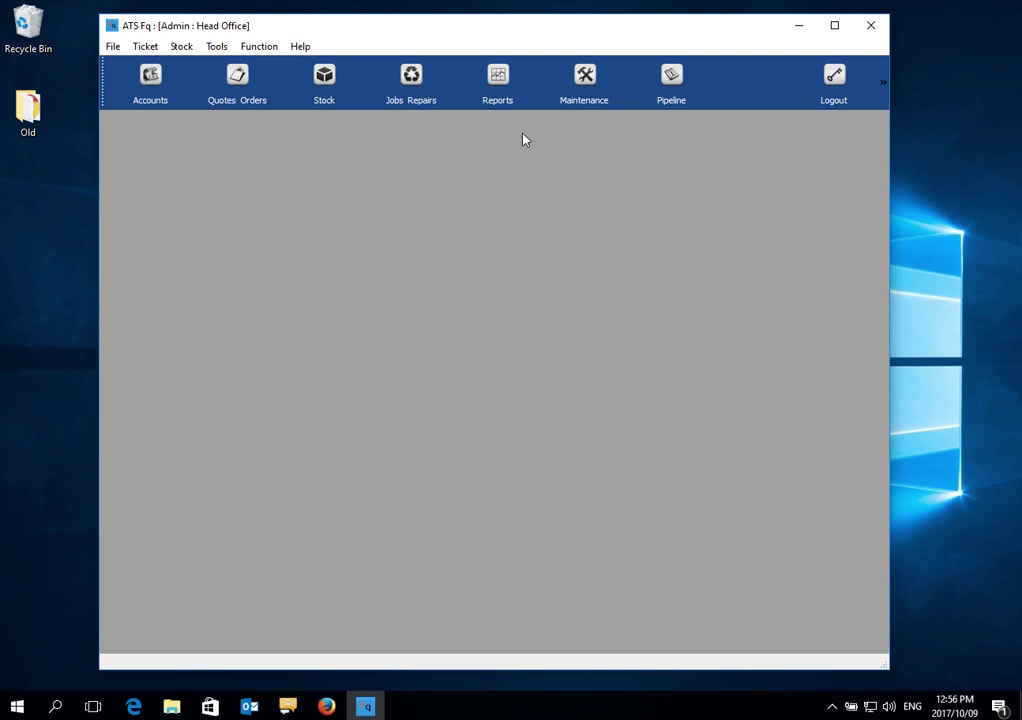
click(585, 88)
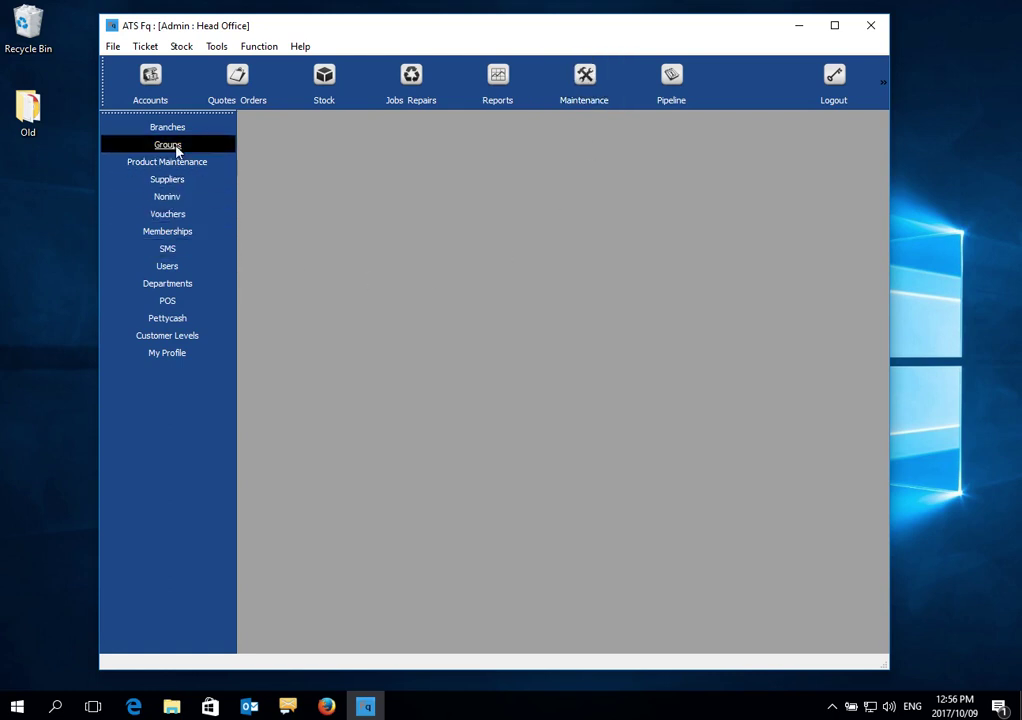
click(168, 267)
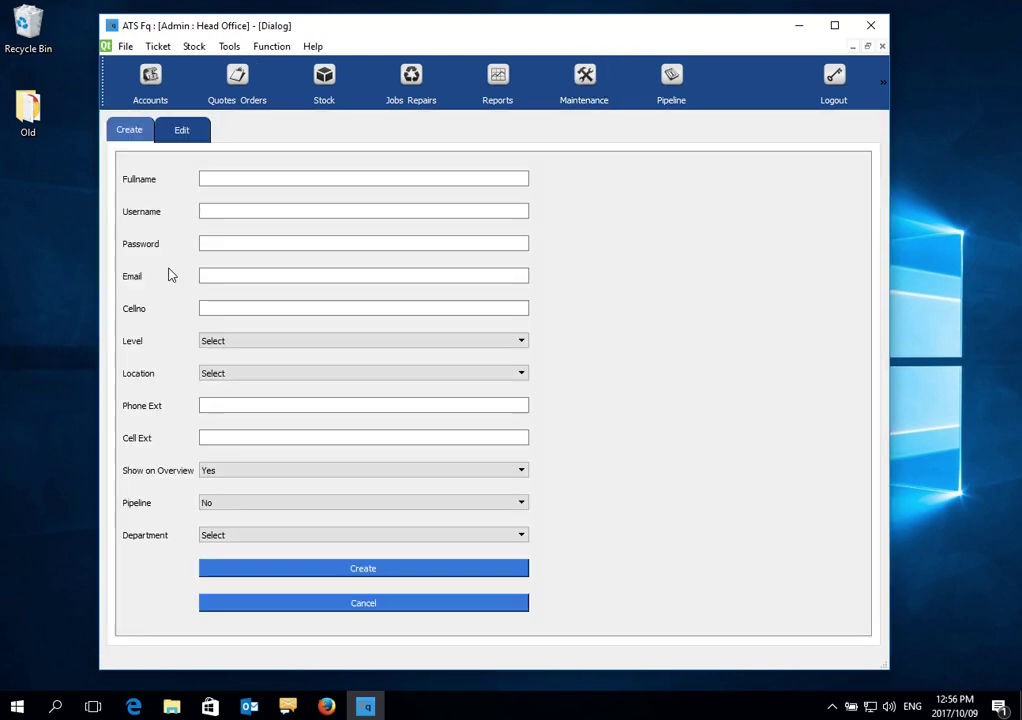
click(182, 131)
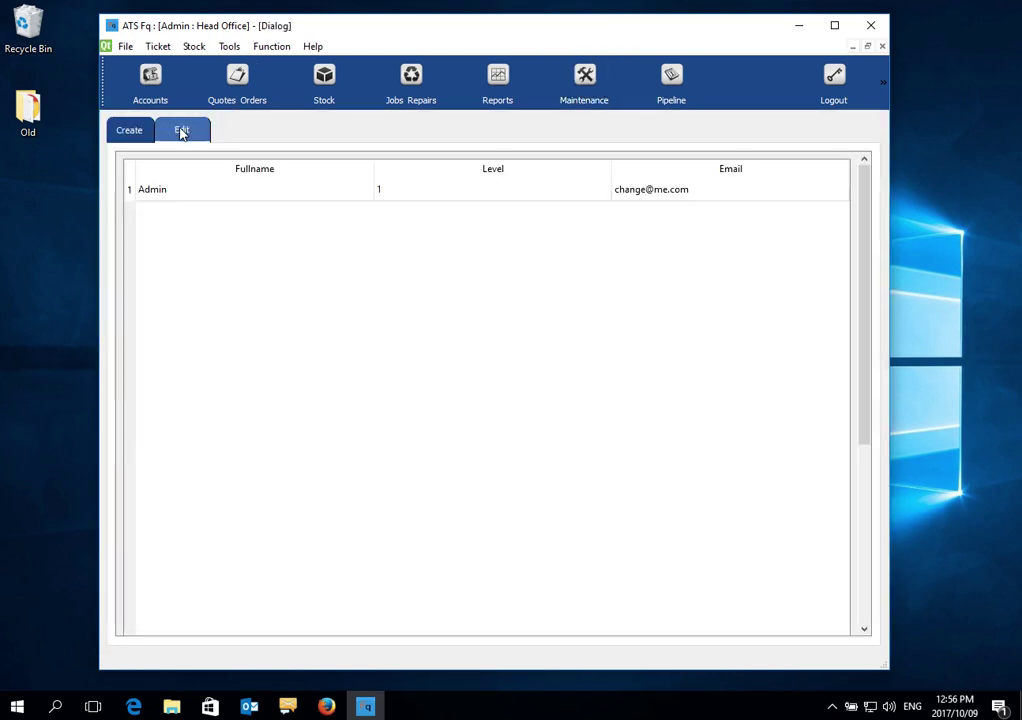
Enter a new password for the Admin user and save the change
double_click(171, 196)
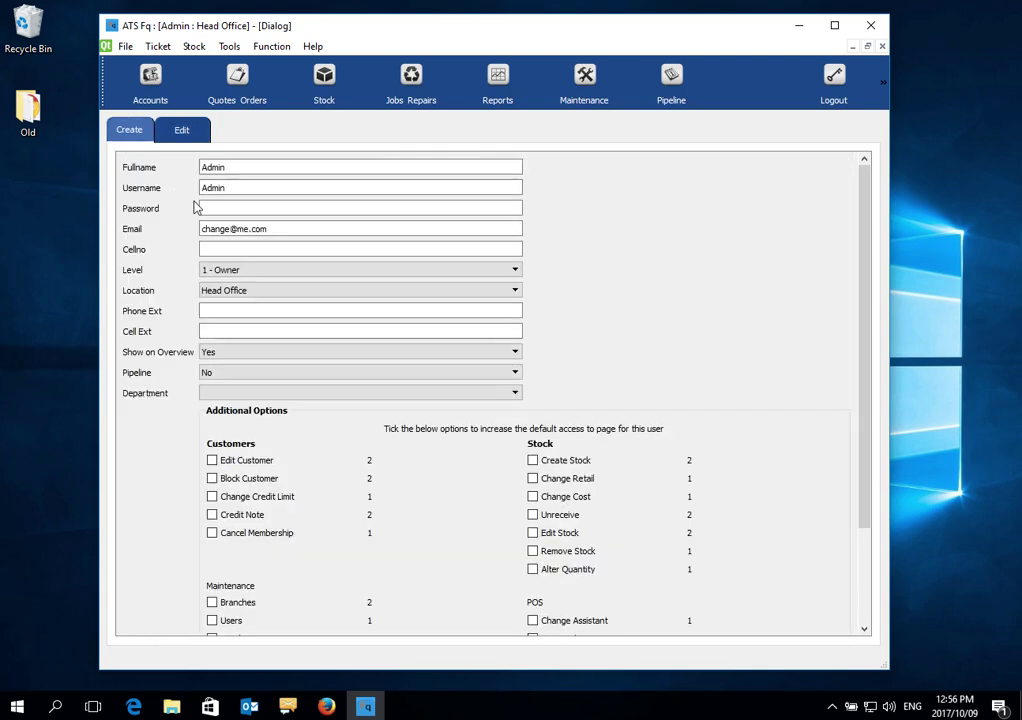
click(222, 208)
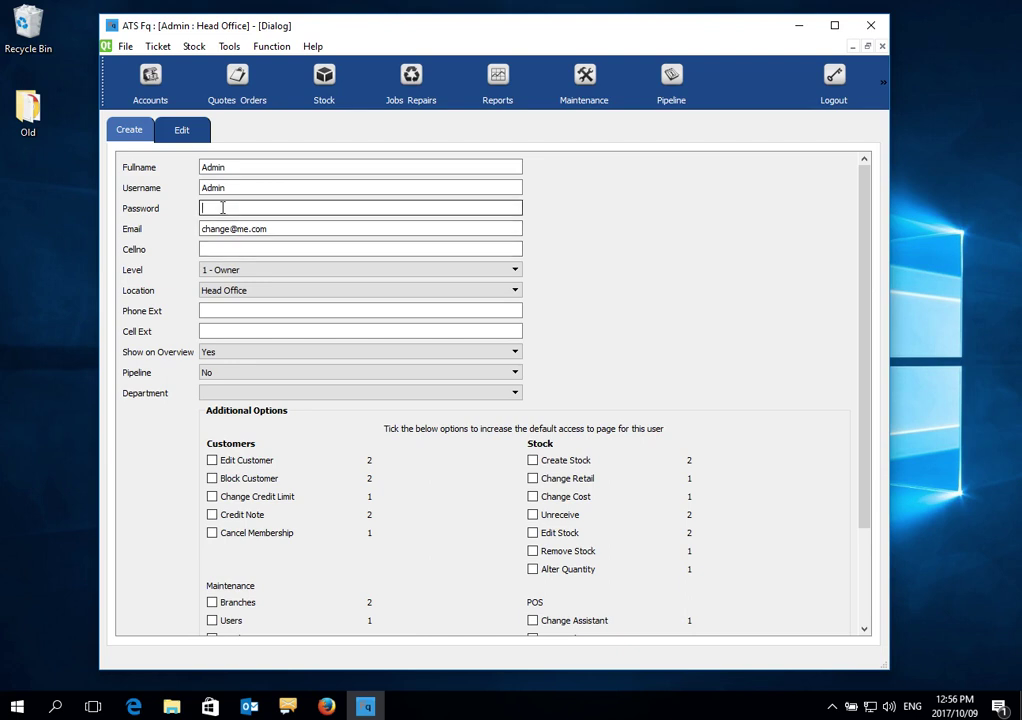
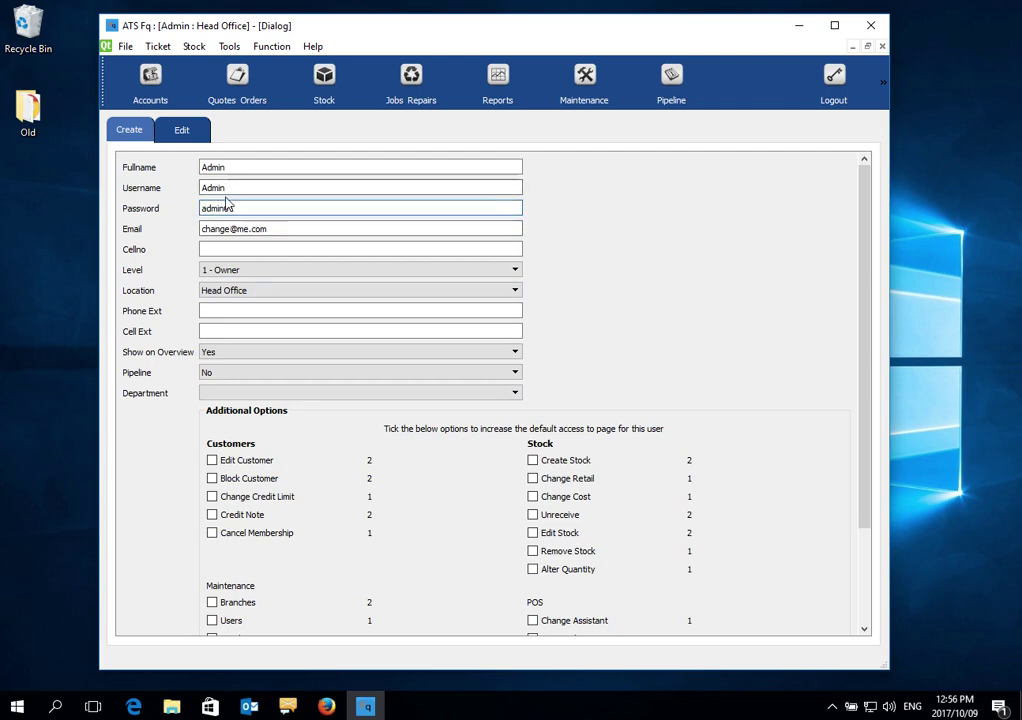
scroll(720, 327, down, 2)
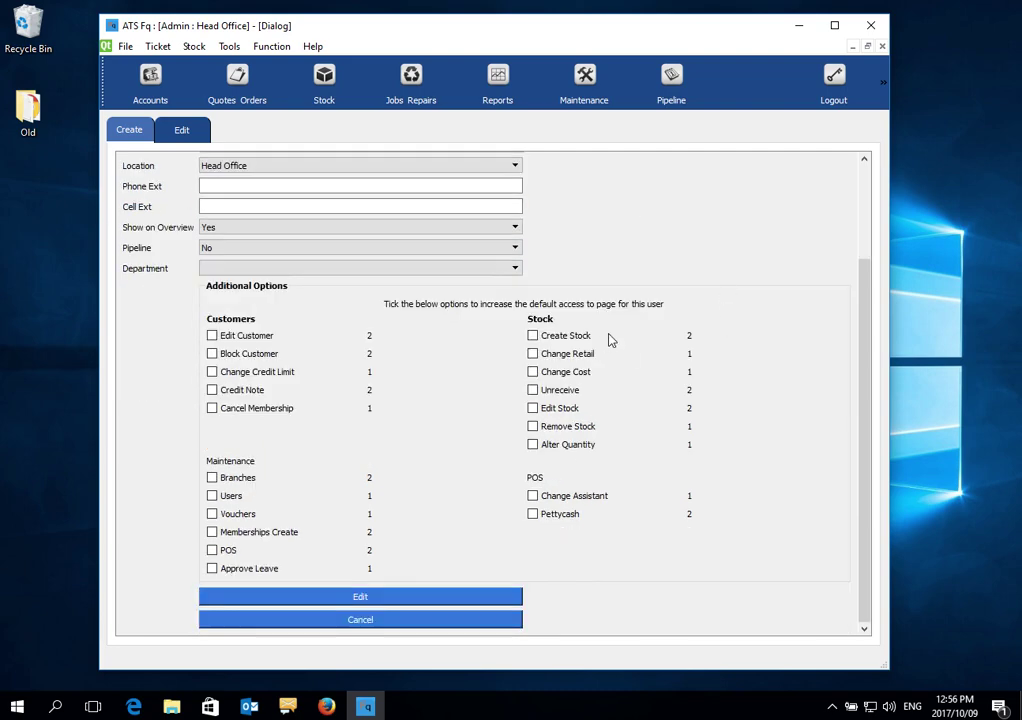
scroll(611, 337, up, 2)
scroll(616, 314, down, 2)
click(360, 597)
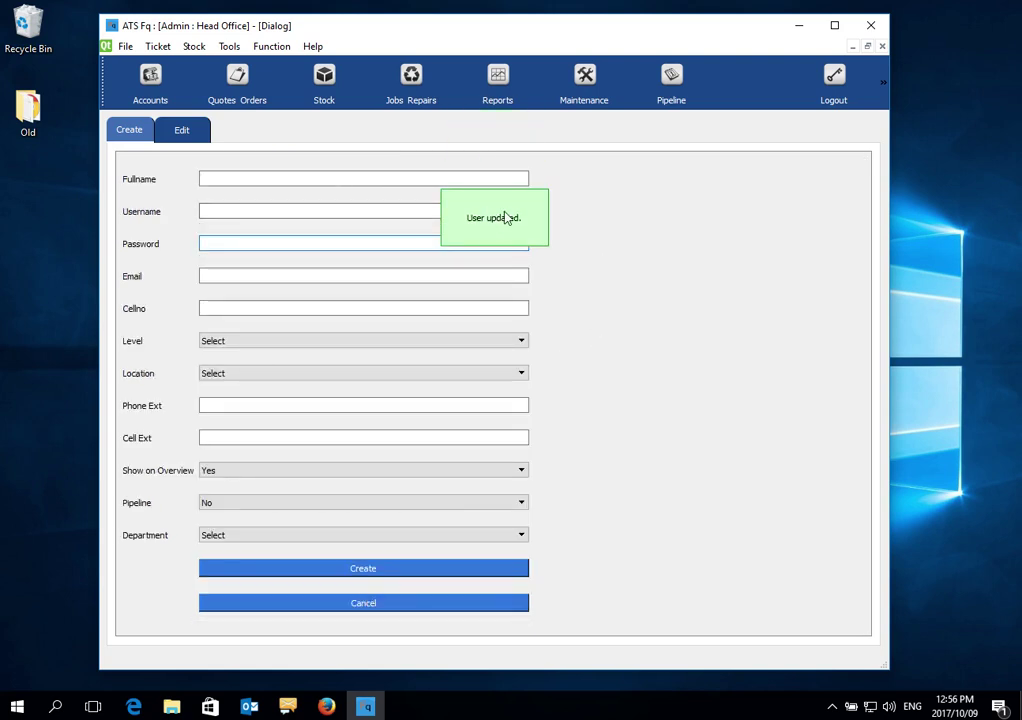
click(228, 178)
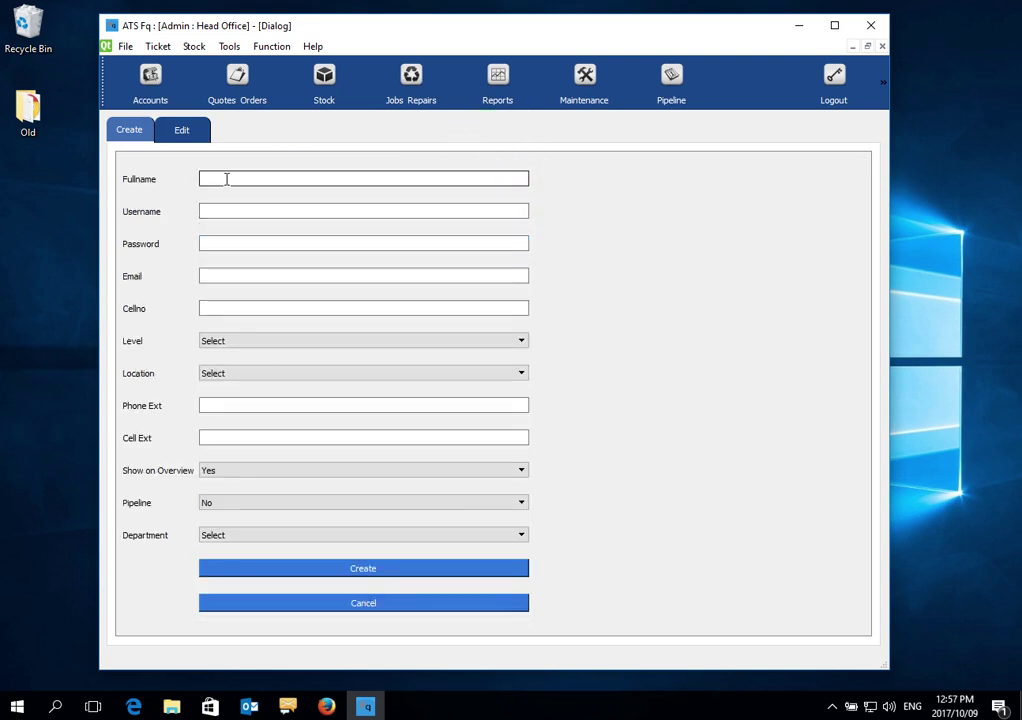
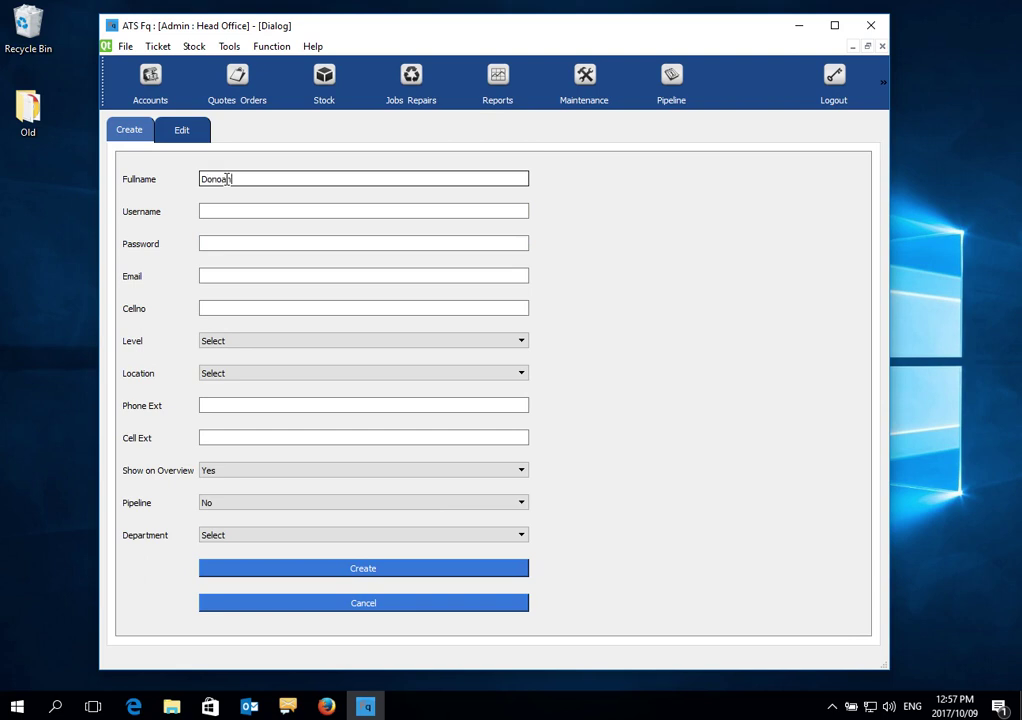
Enter the new user's full name, including the surname, and their username
key(Tab)
click(257, 178)
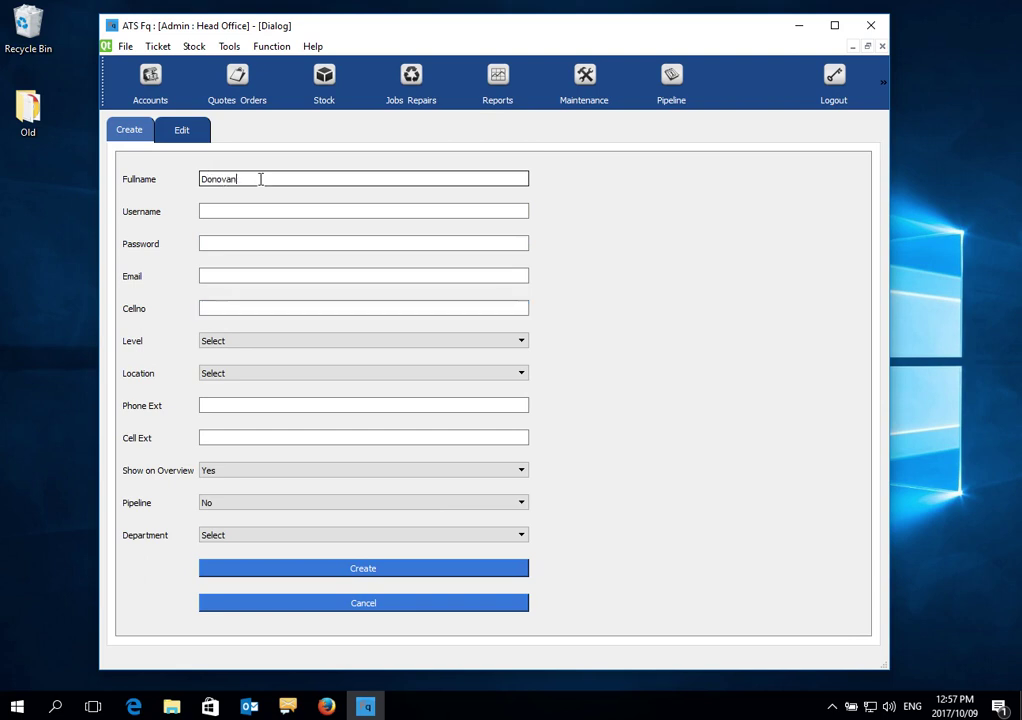
click(251, 209)
text(Donovan)
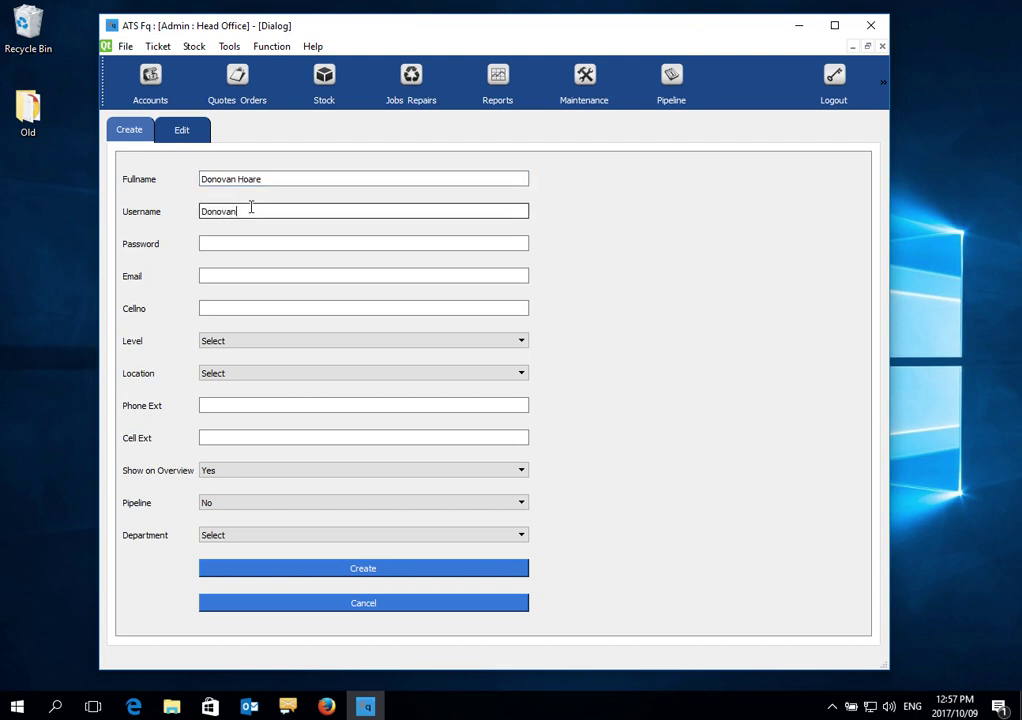
Enter the new user's password, e-mail address and cell number
click(235, 244)
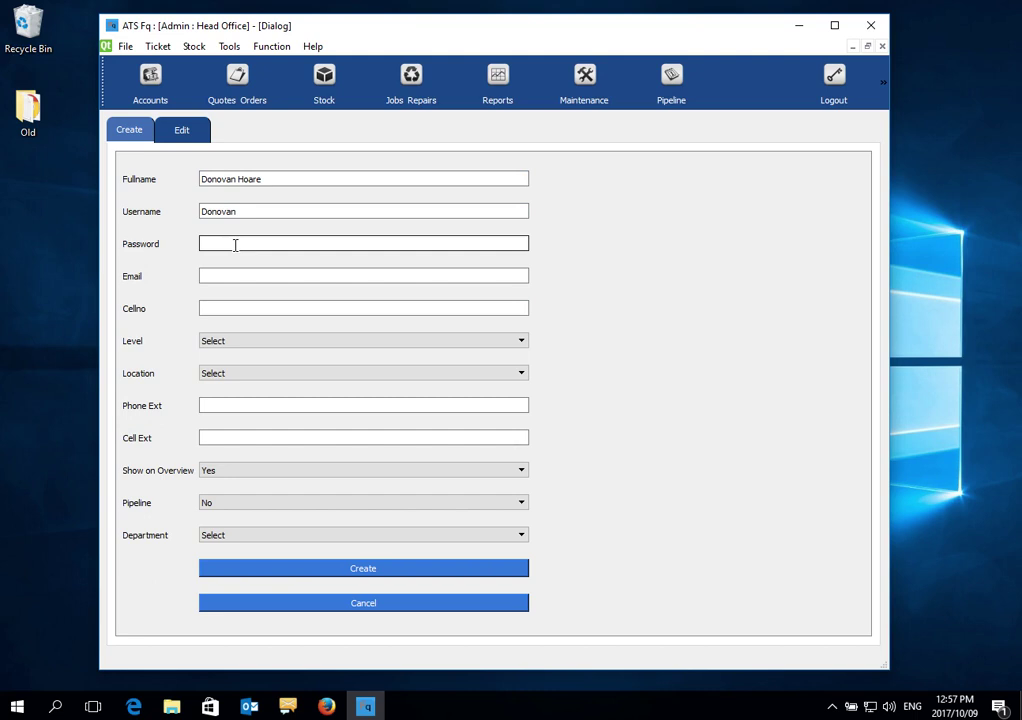
click(222, 276)
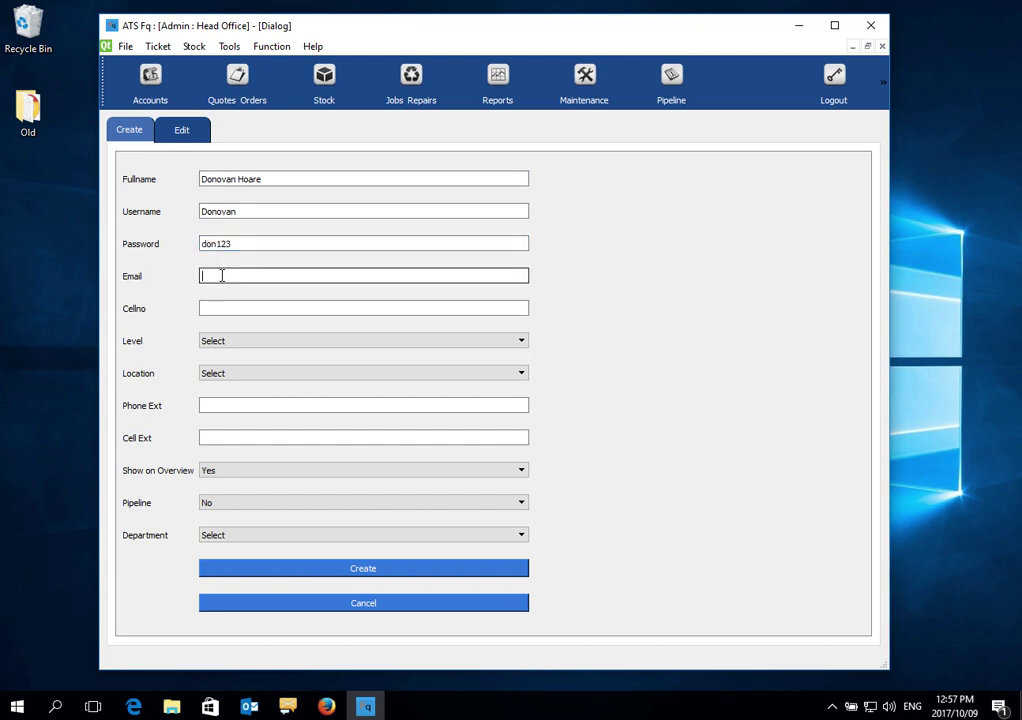
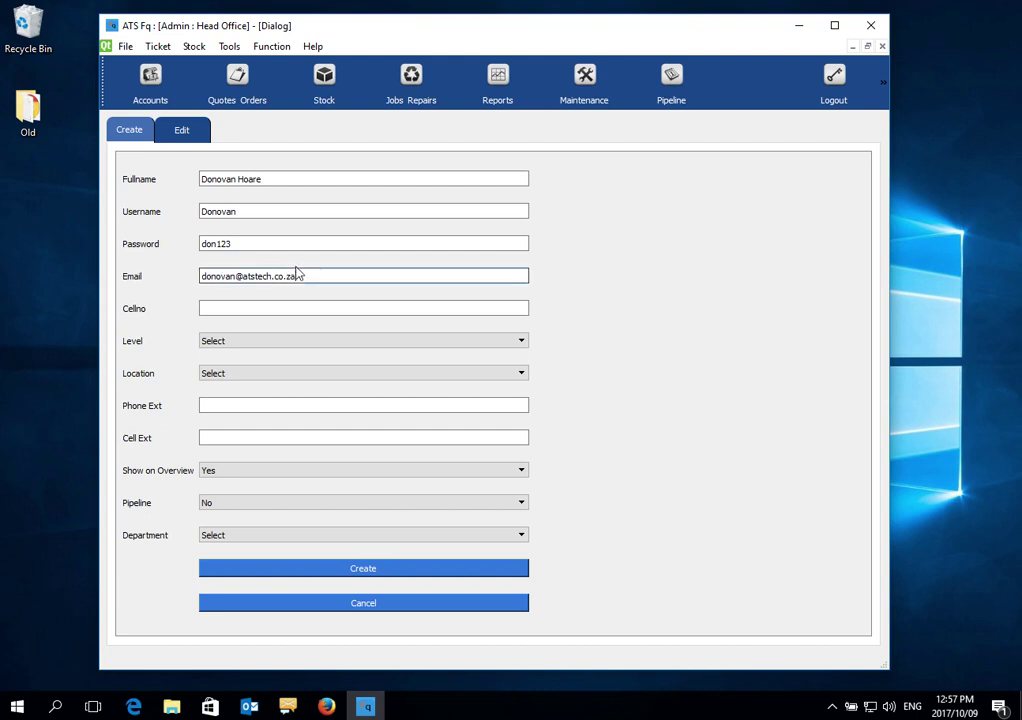
mouse_move(201, 276)
mouse_down()
mouse_move(318, 276)
mouse_move(200, 276)
mouse_up()
click(318, 276)
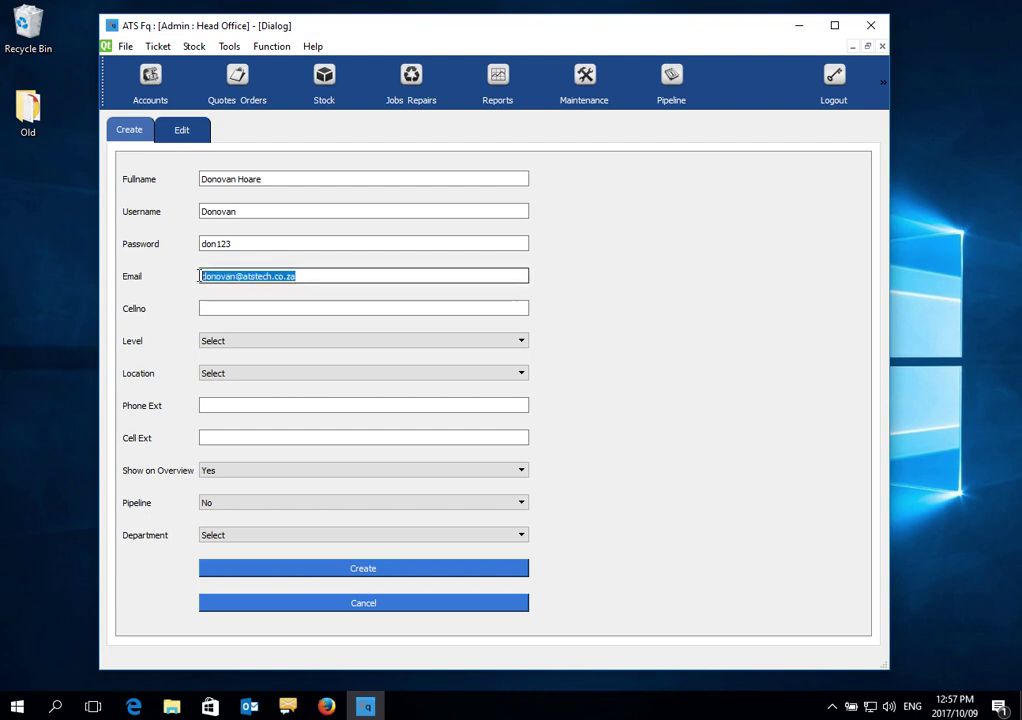
click(212, 309)
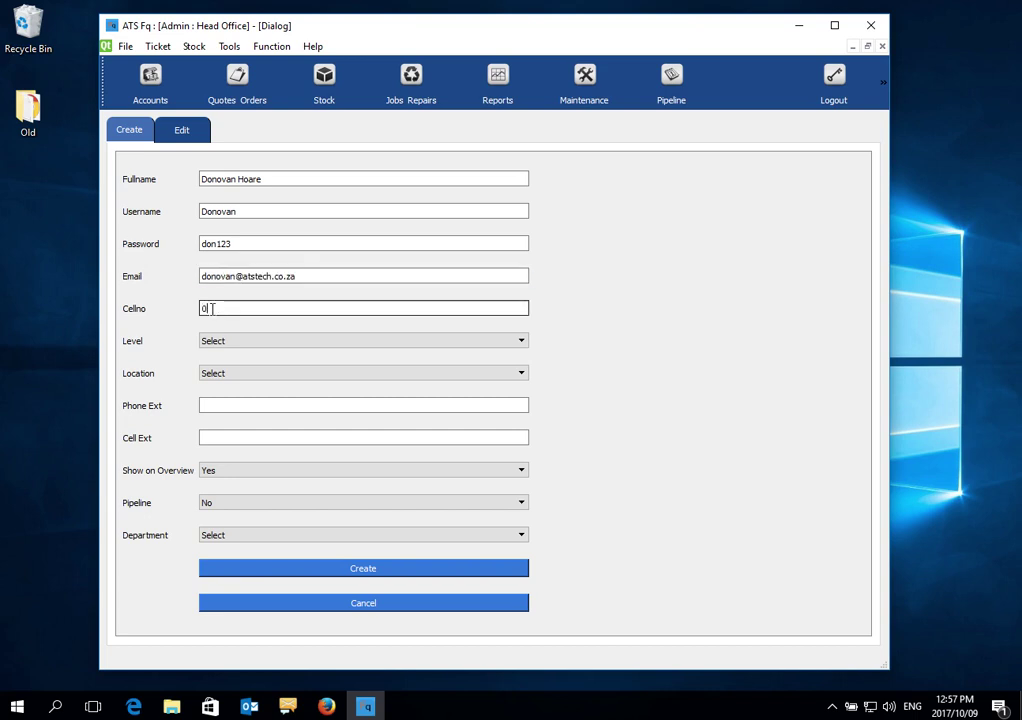
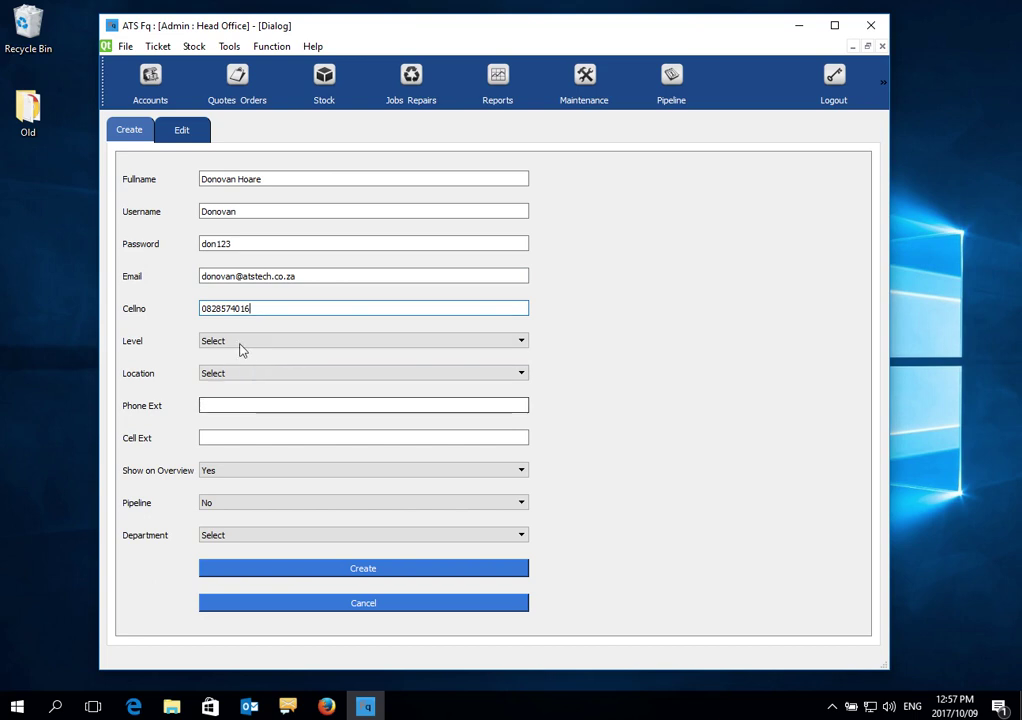
Set the new user's level to 1 - Owner and location to Head Office
click(240, 346)
click(240, 364)
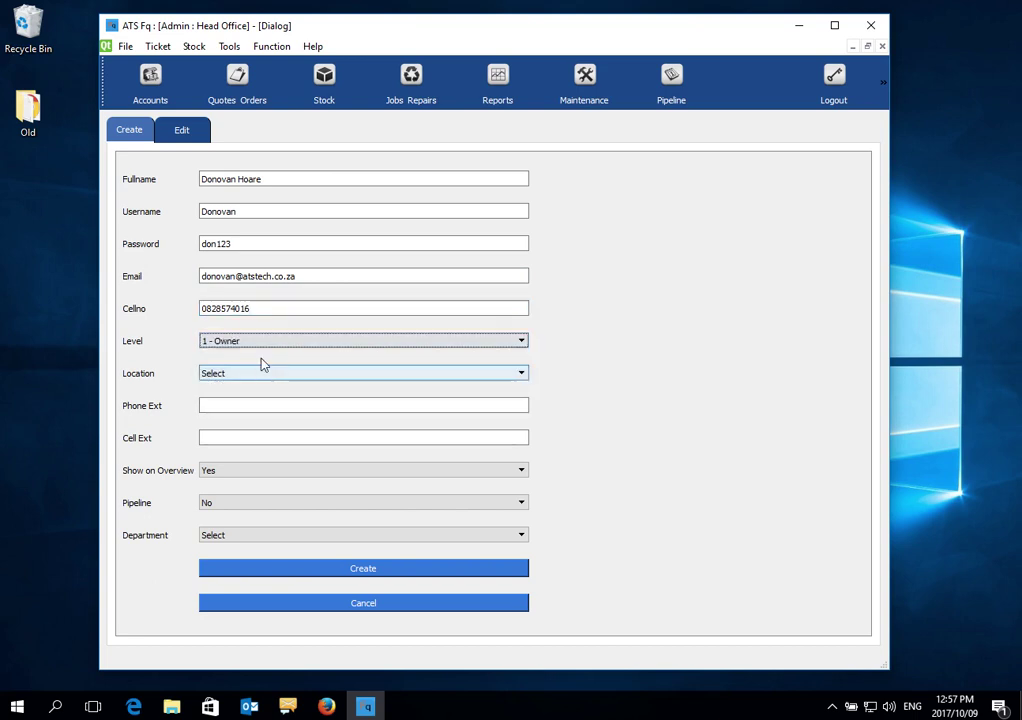
click(257, 375)
click(249, 396)
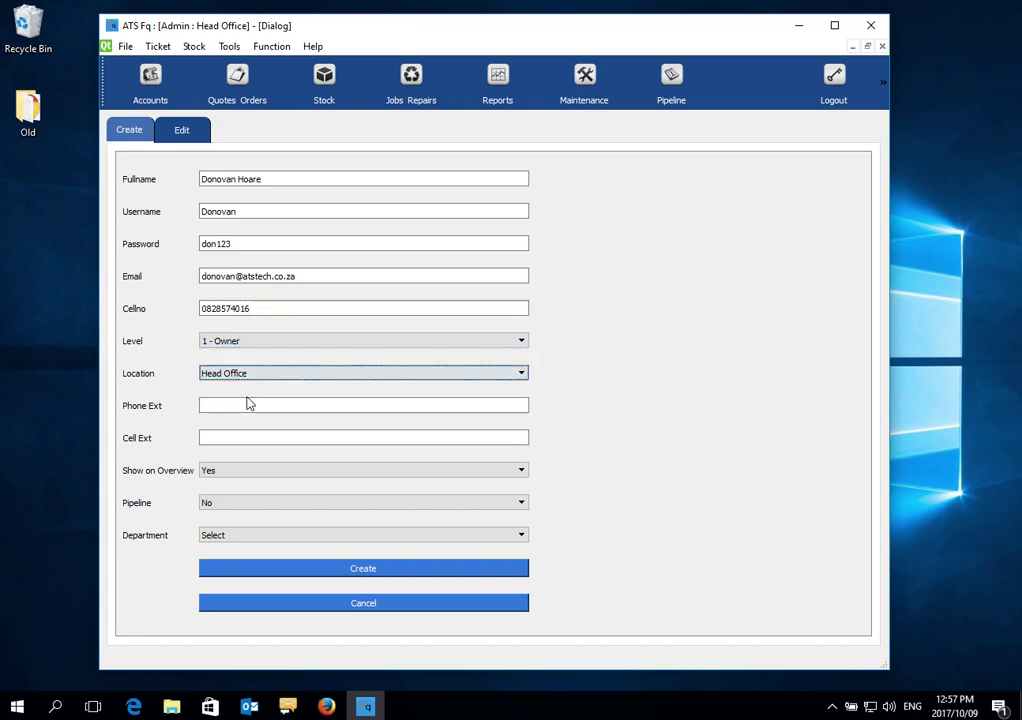
click(232, 376)
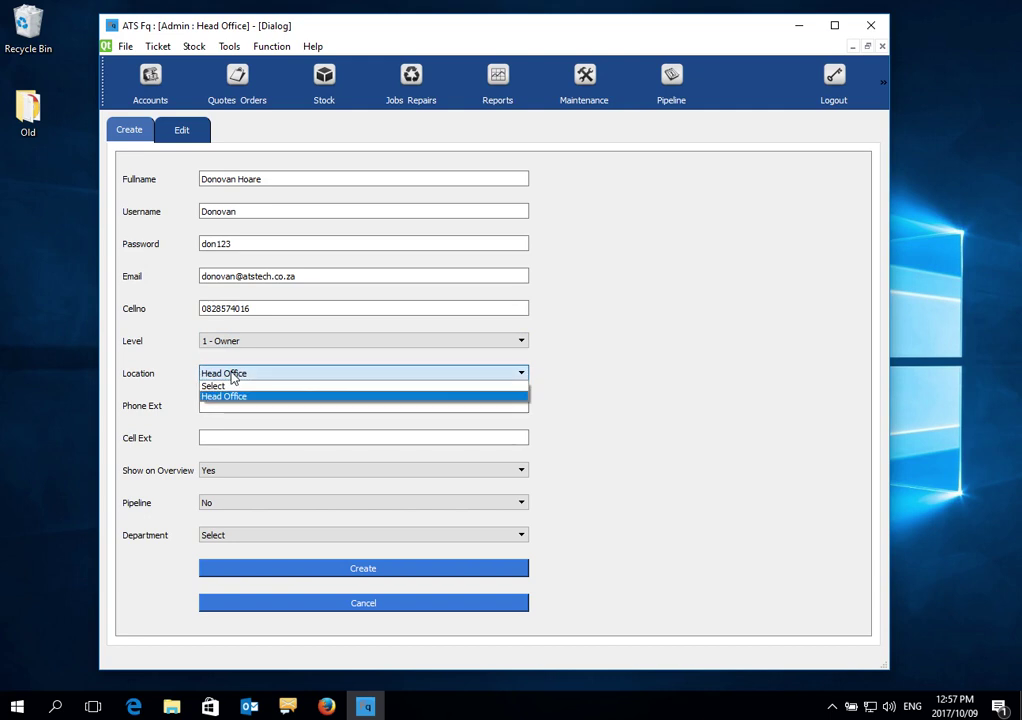
click(232, 376)
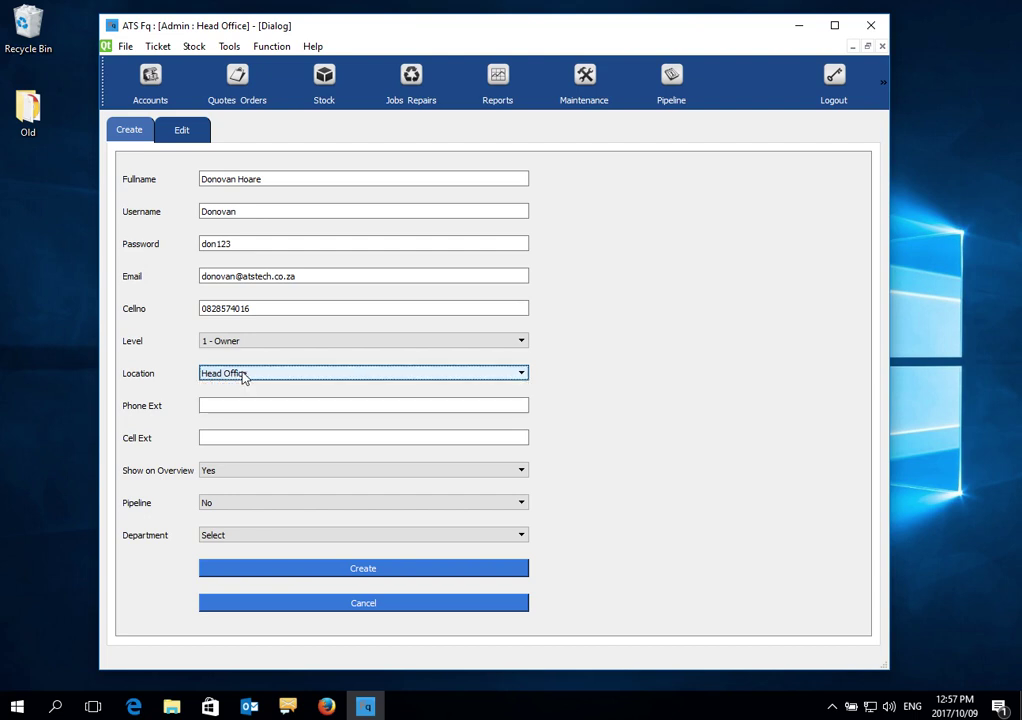
Fill in the user's phone extension and cell extension fields
click(224, 405)
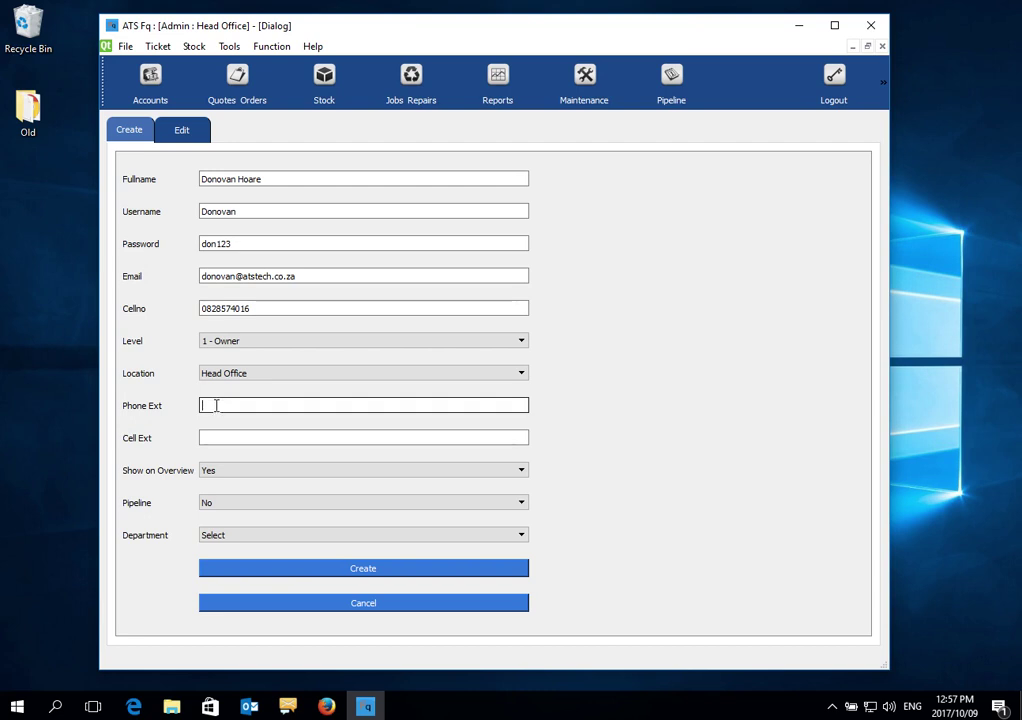
text(301)
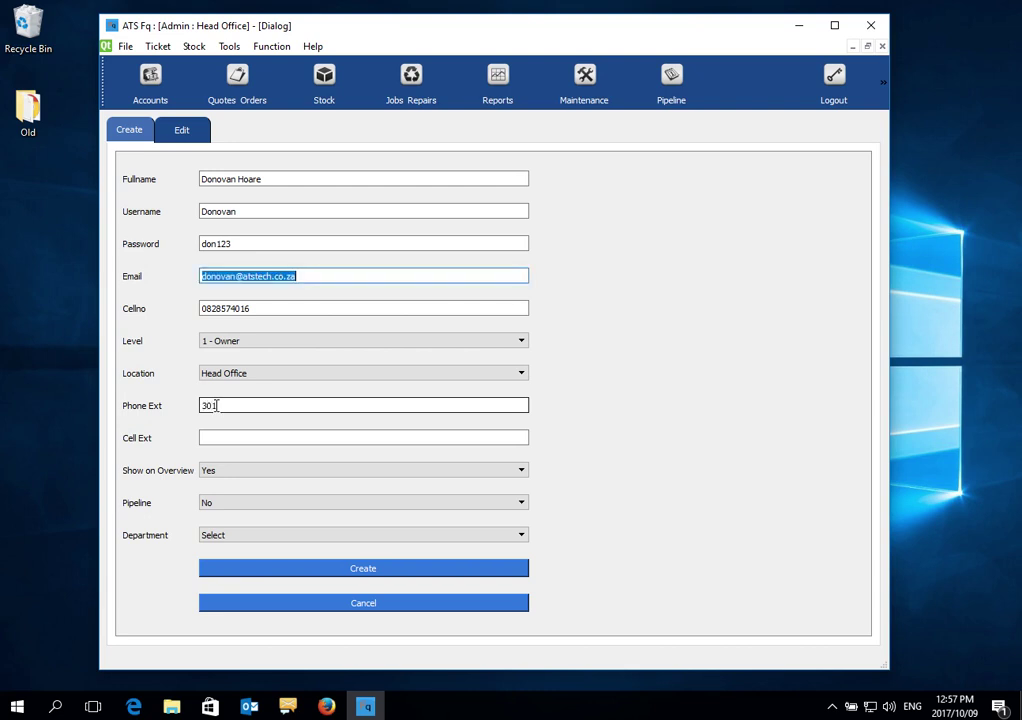
click(228, 435)
text(201)
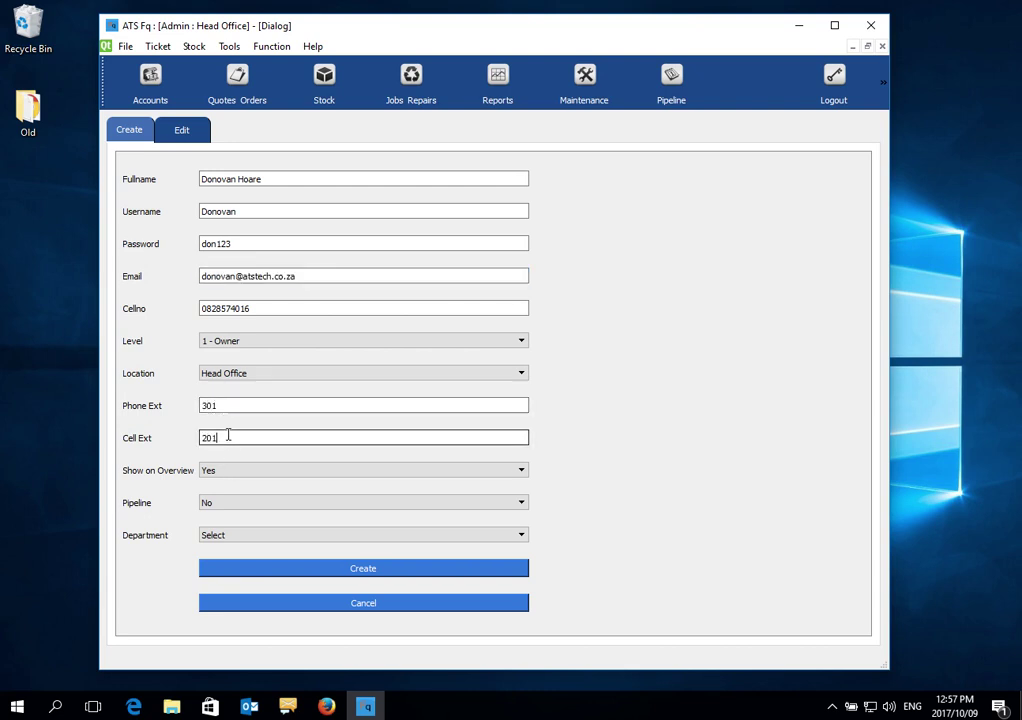
Set Pipeline to Yes and Department to Admin, then create the user
click(233, 505)
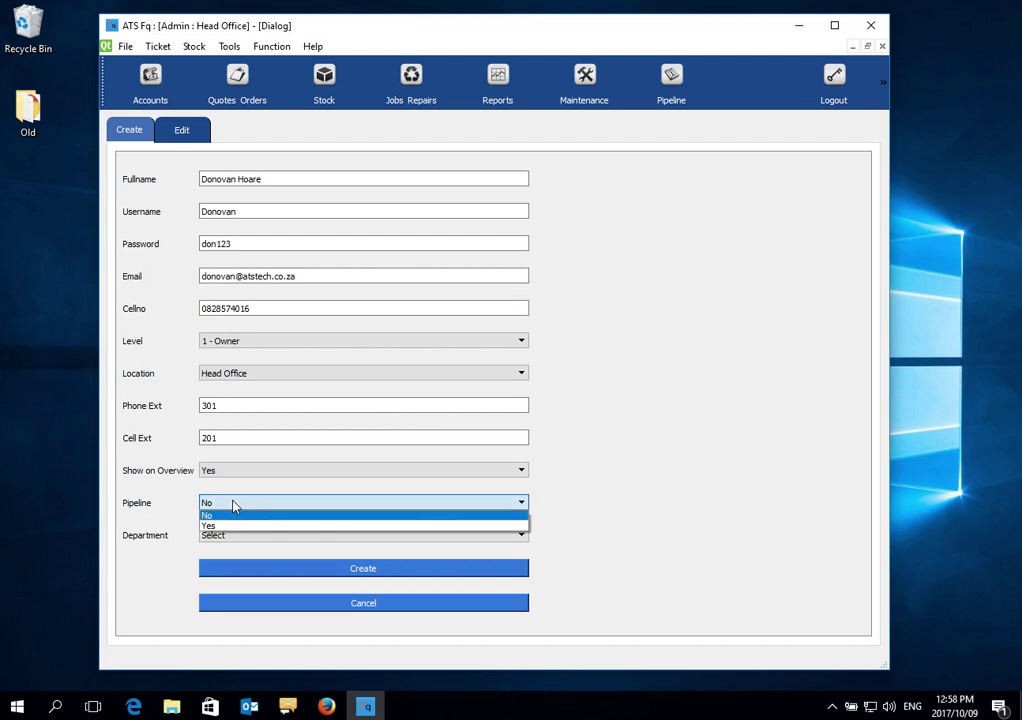
click(233, 505)
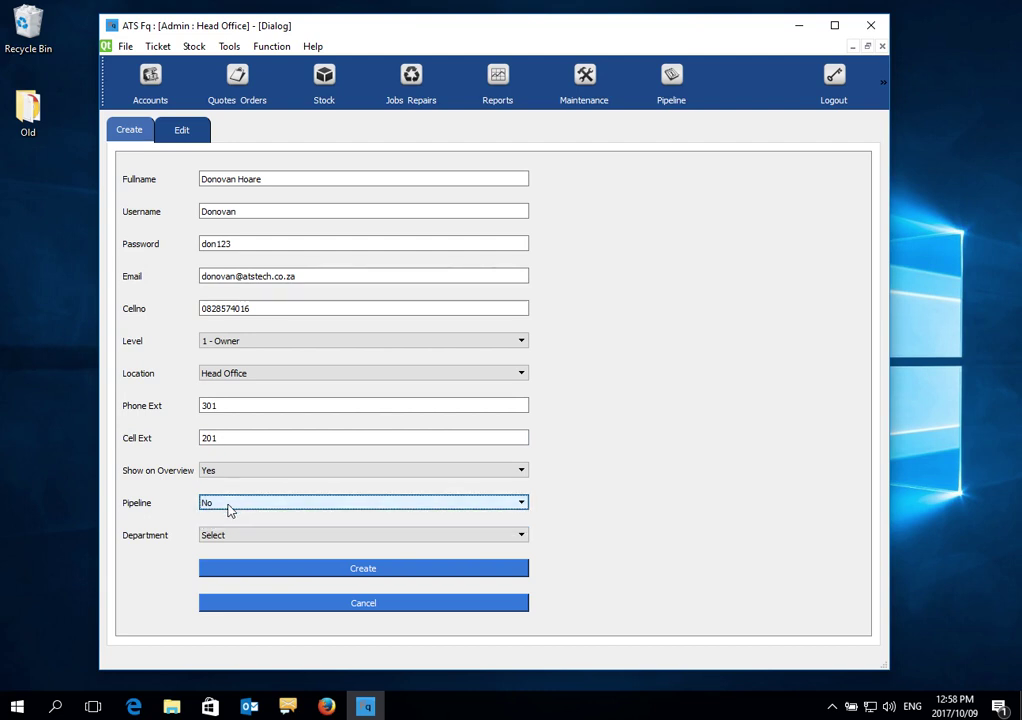
click(228, 508)
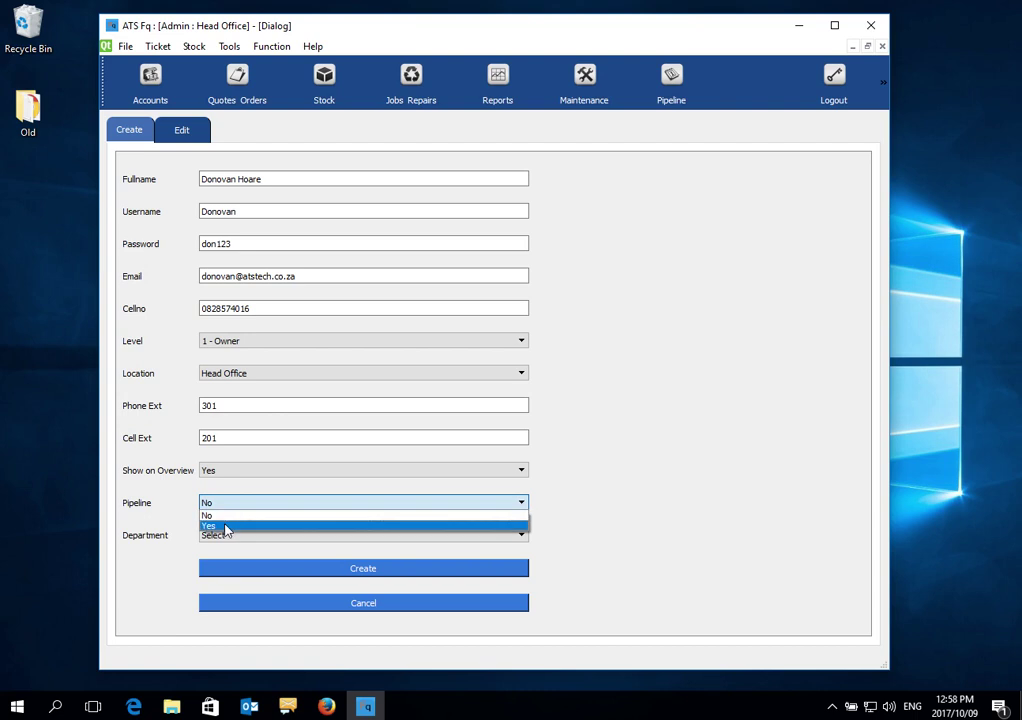
click(226, 527)
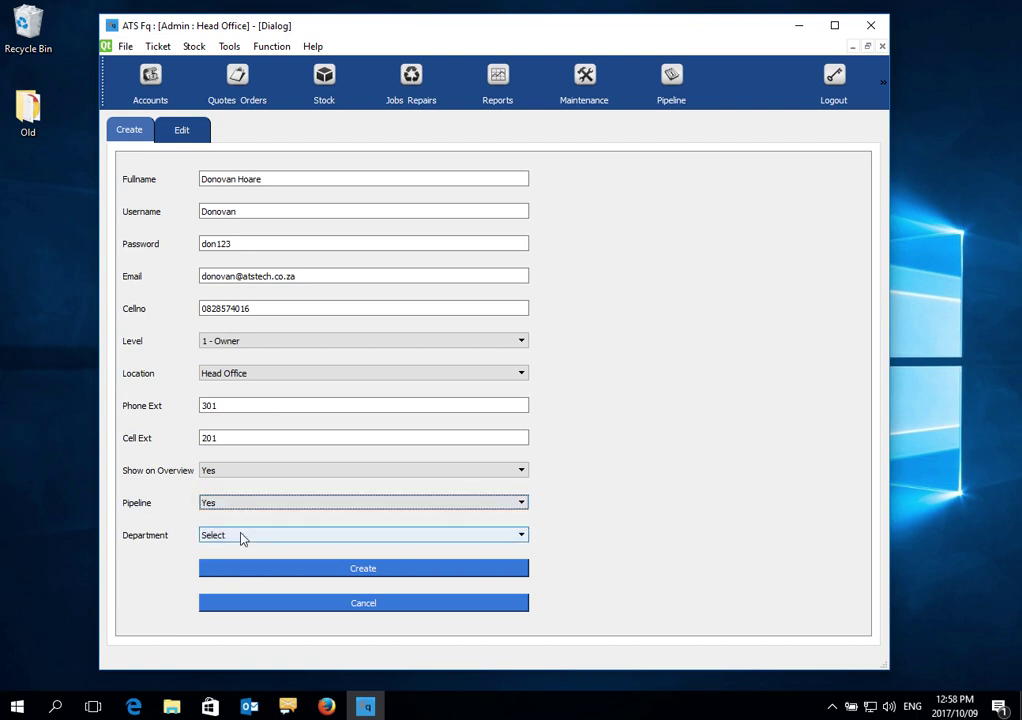
click(240, 536)
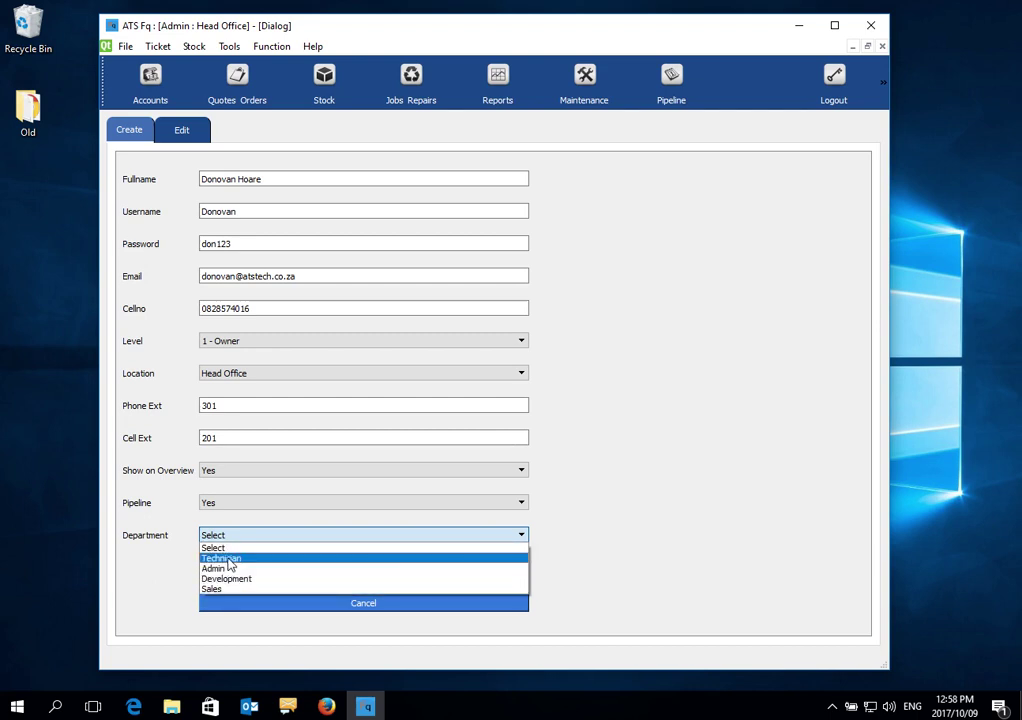
click(238, 569)
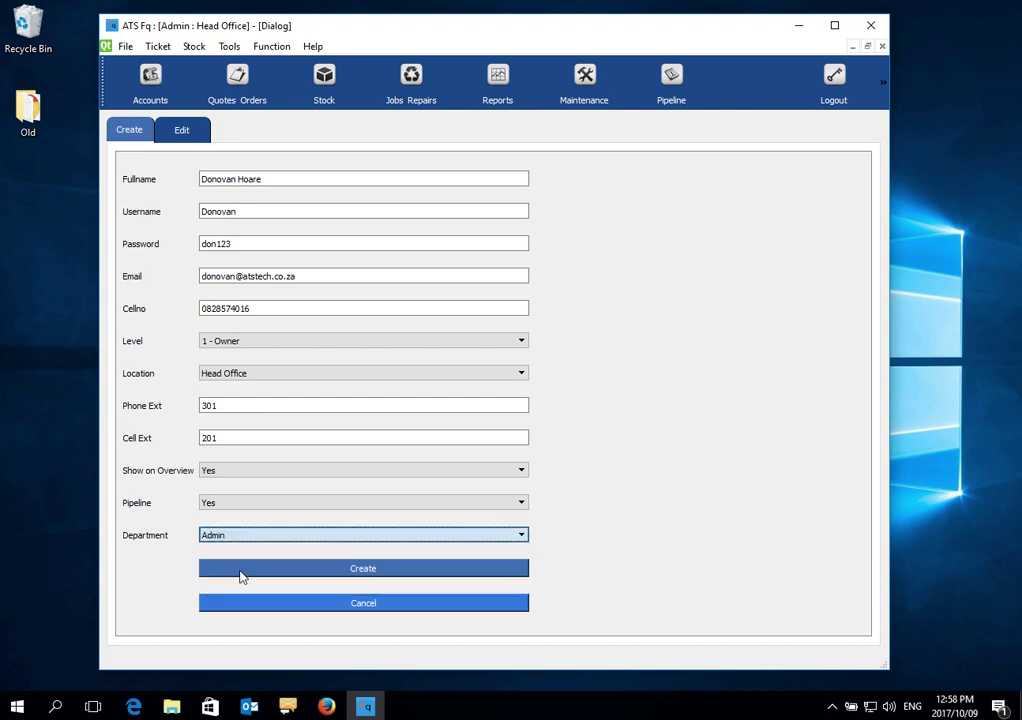
click(324, 570)
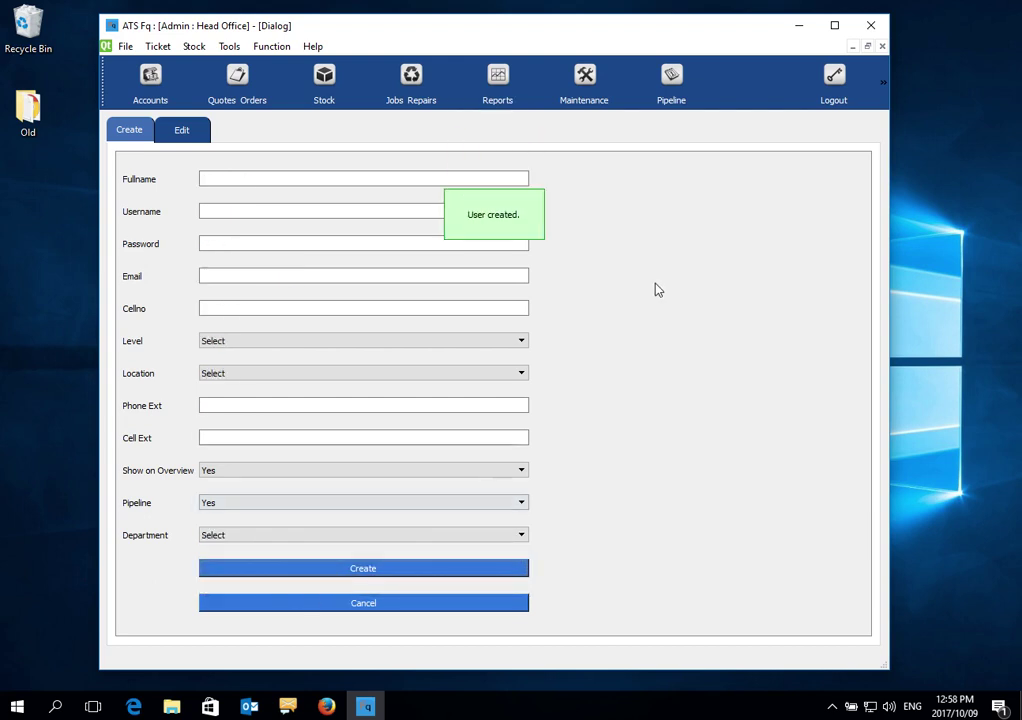
Log out of Admin and start a new Quotes Orders document to get the login prompt
click(835, 90)
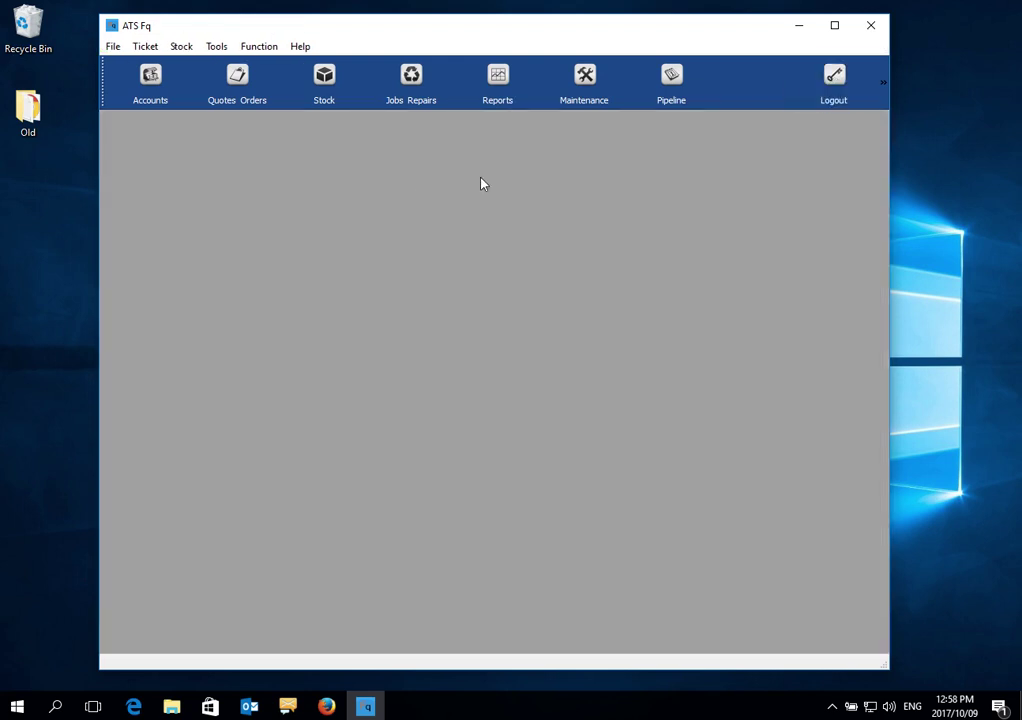
click(299, 82)
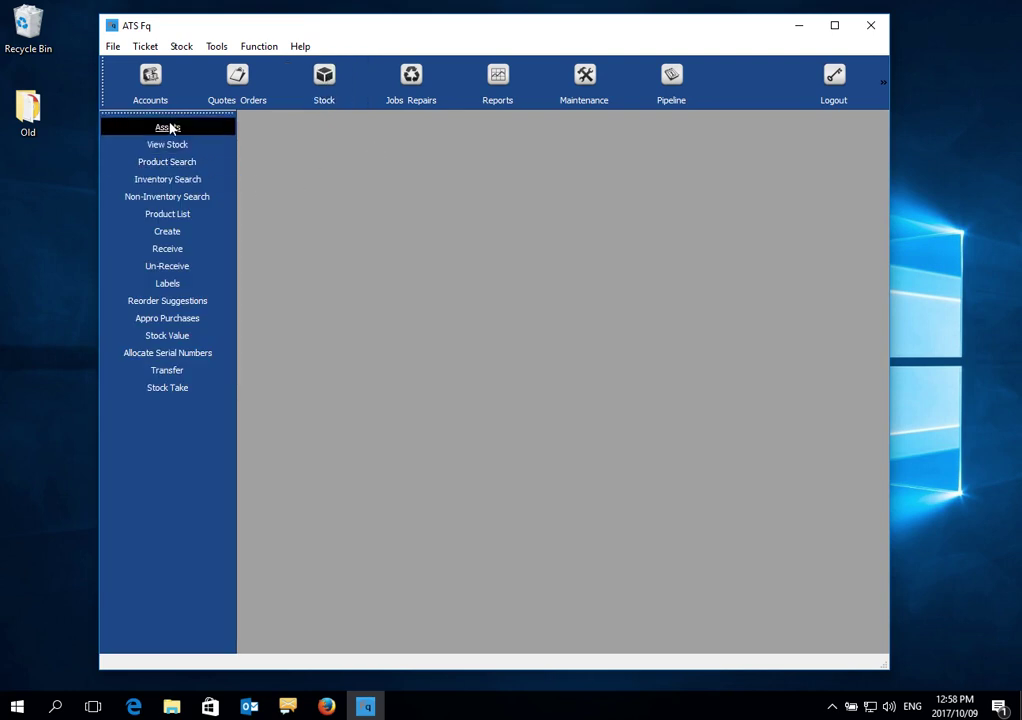
click(240, 85)
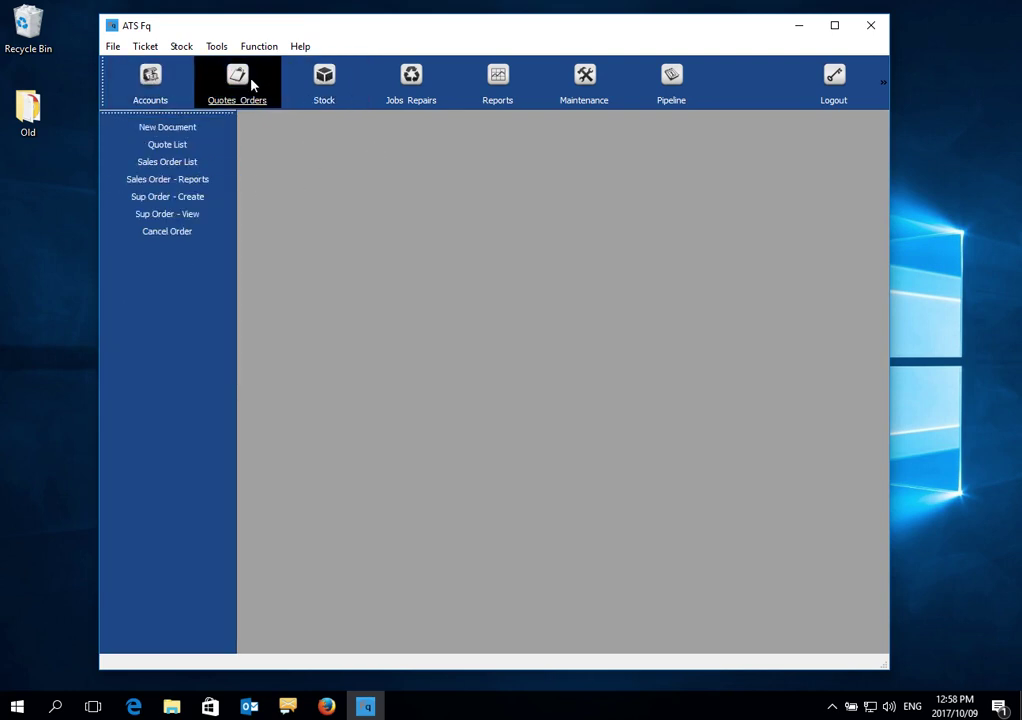
click(186, 134)
Log in with the new user's username and password
drag(358, 312, 269, 296)
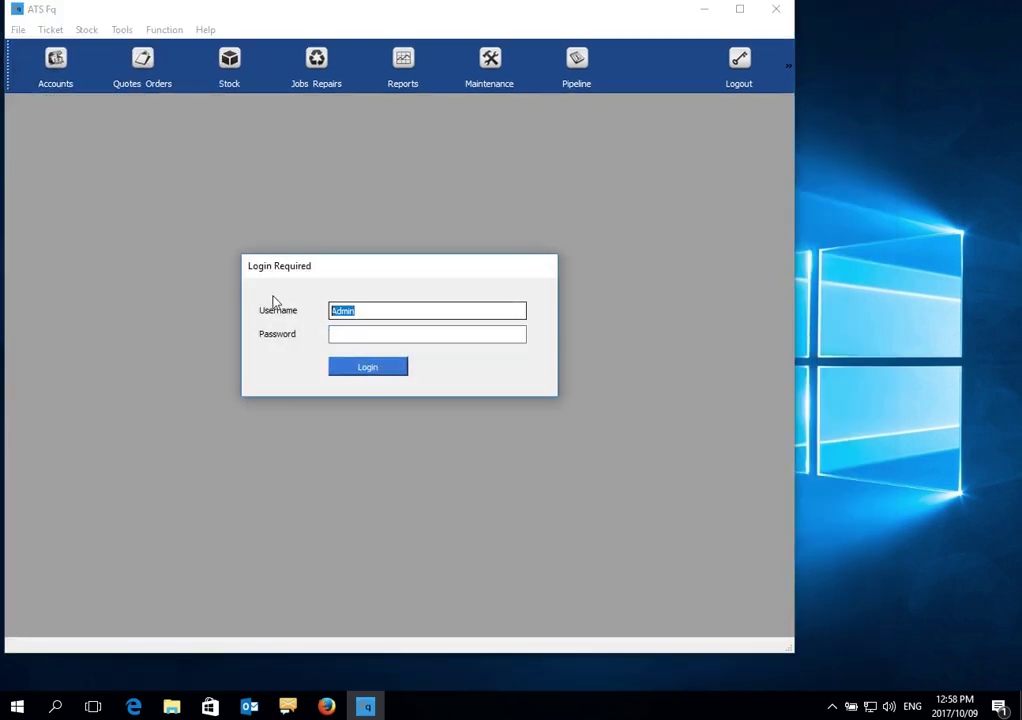
text(Donovan)
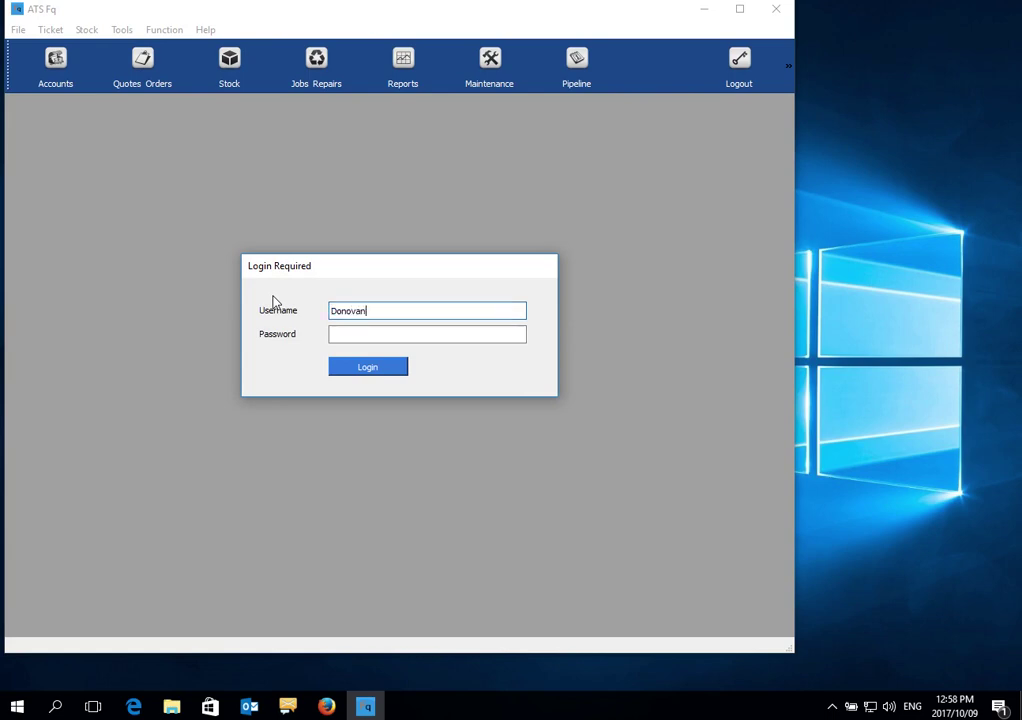
key(Tab)
key(Return)
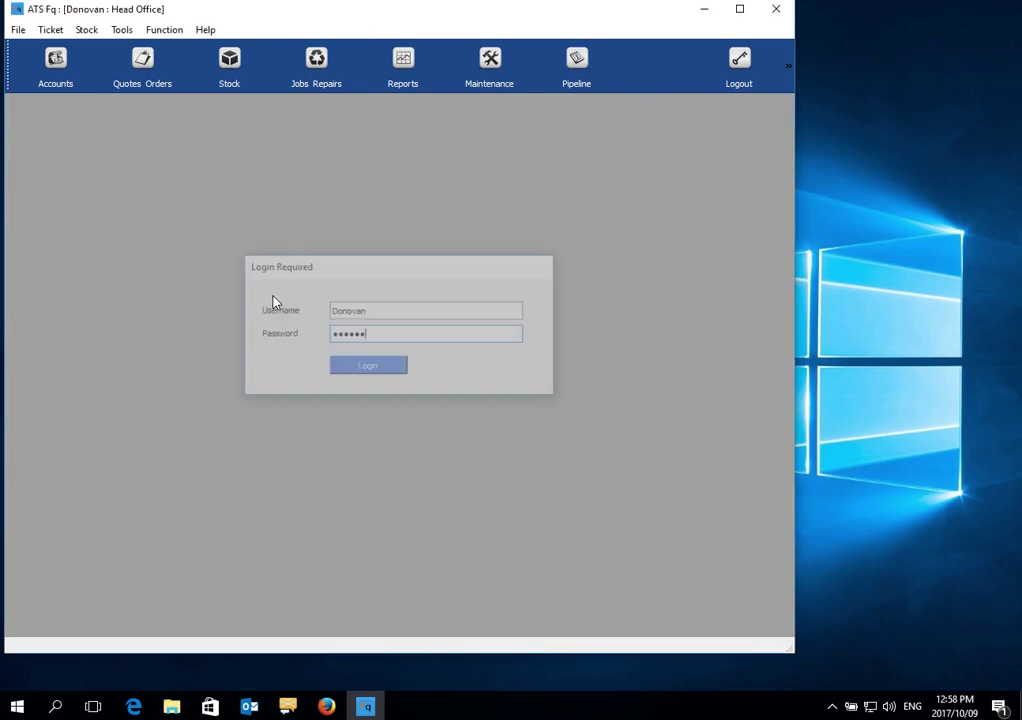
drag(335, 14, 434, 32)
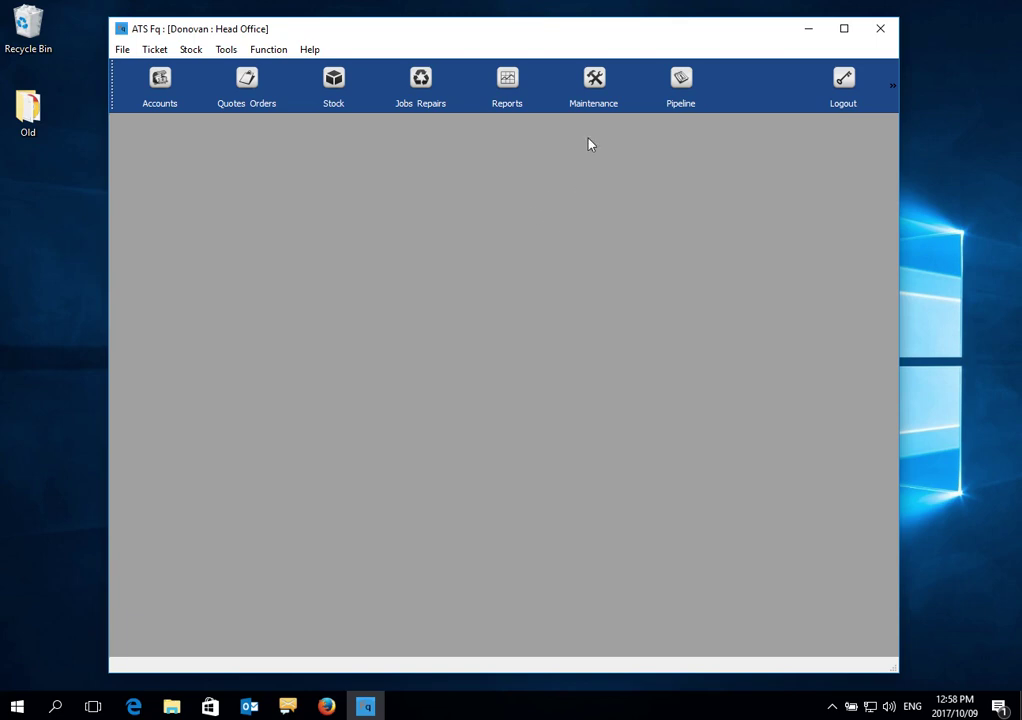
Create non-inventory item NONOTH, described 'General Item', with ZAR currency
click(592, 76)
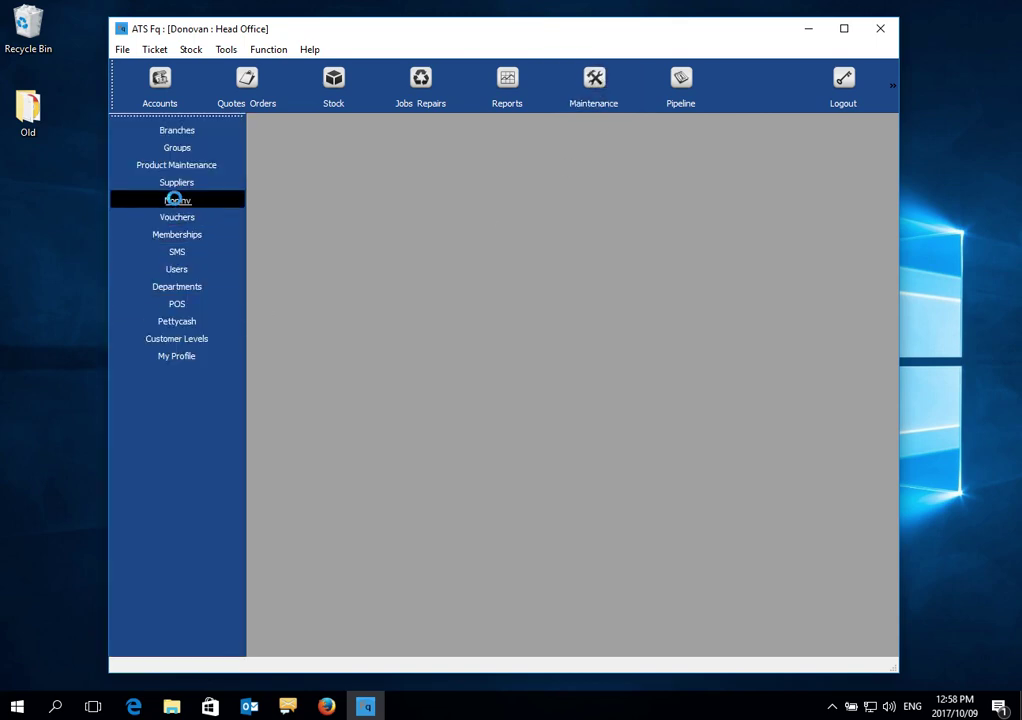
click(174, 199)
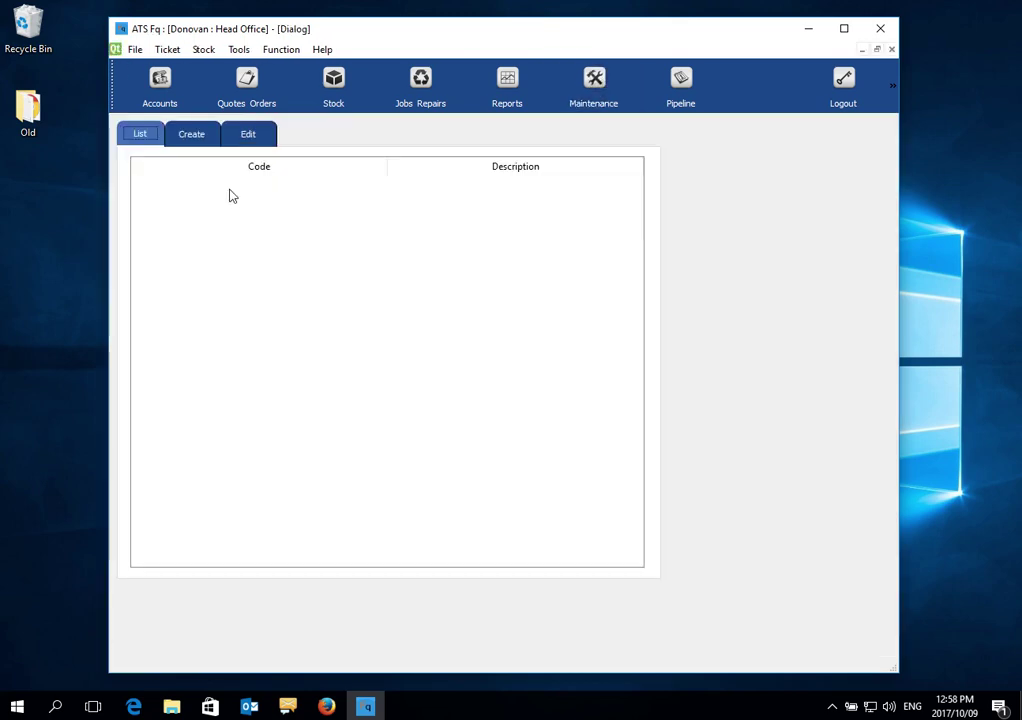
click(190, 136)
click(312, 200)
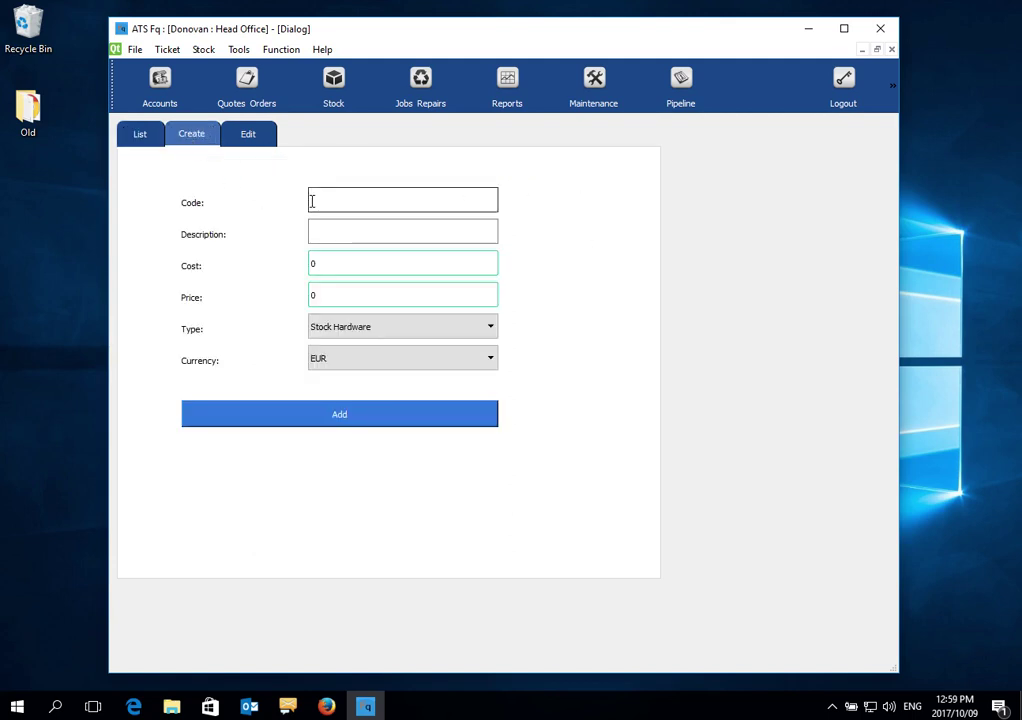
text(NONOTH)
key(Tab)
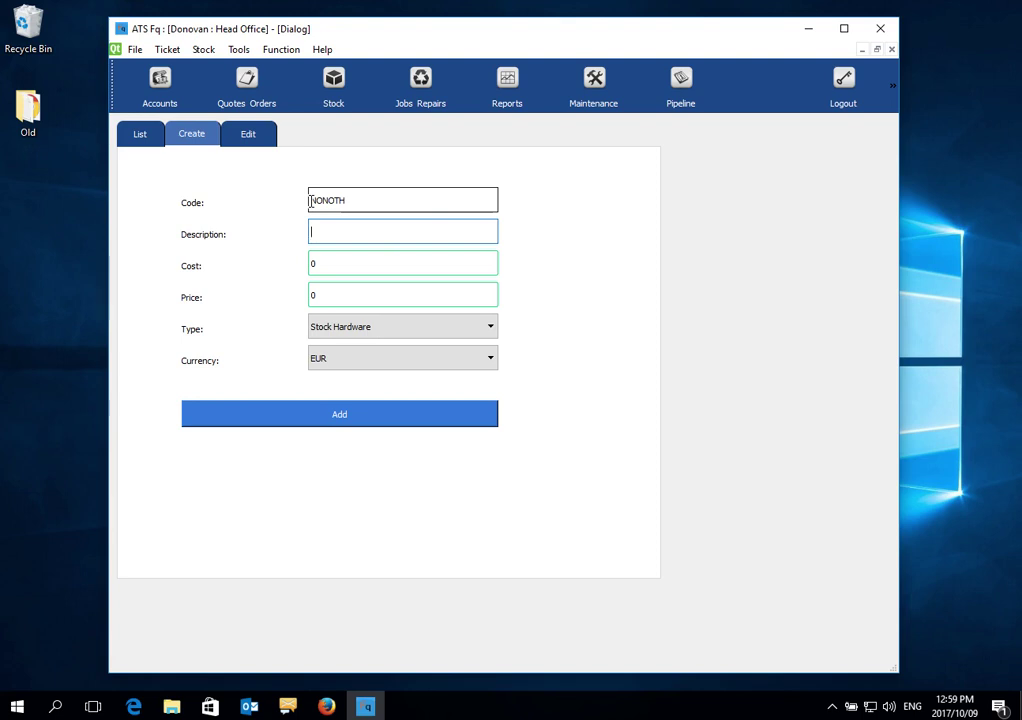
text(General Item)
key(Tab)
key(Tab)
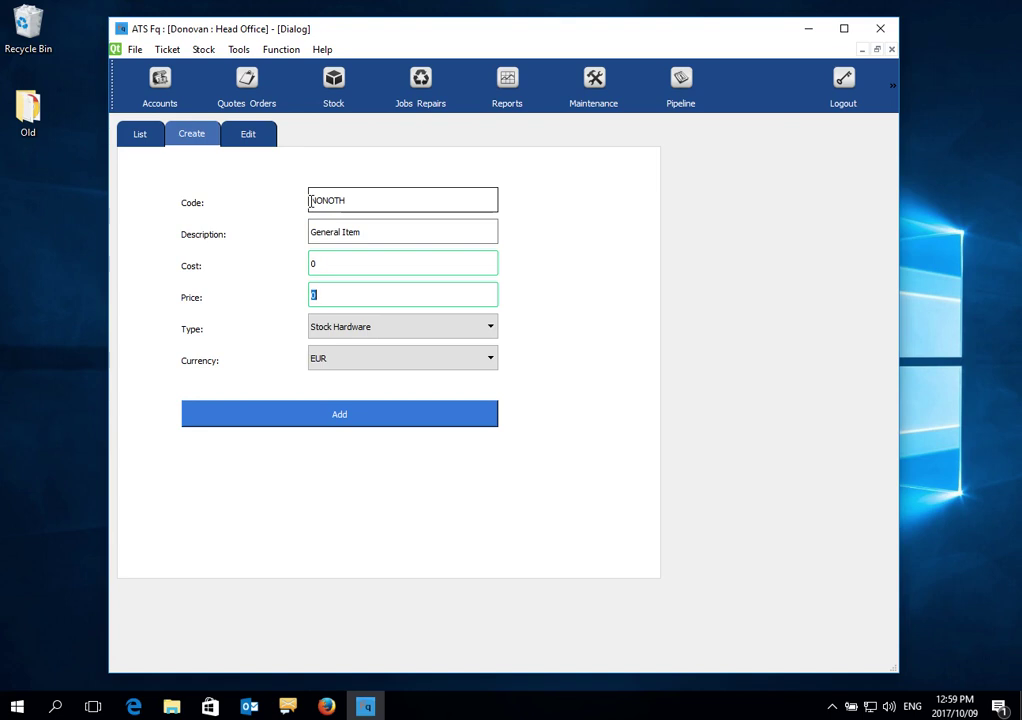
click(388, 360)
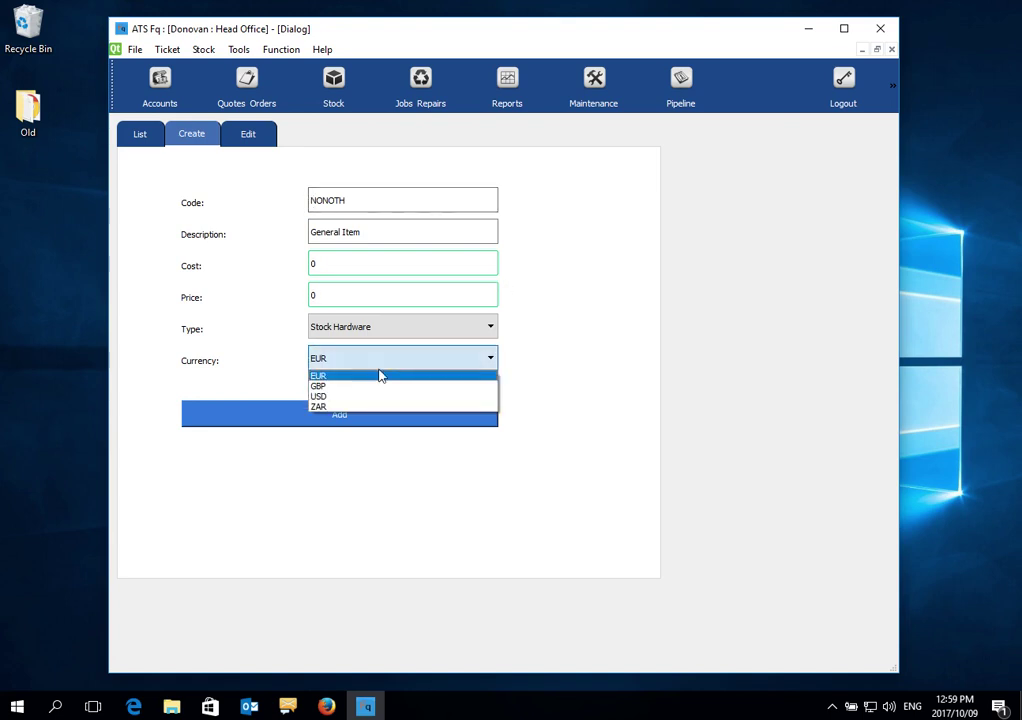
click(344, 407)
click(340, 413)
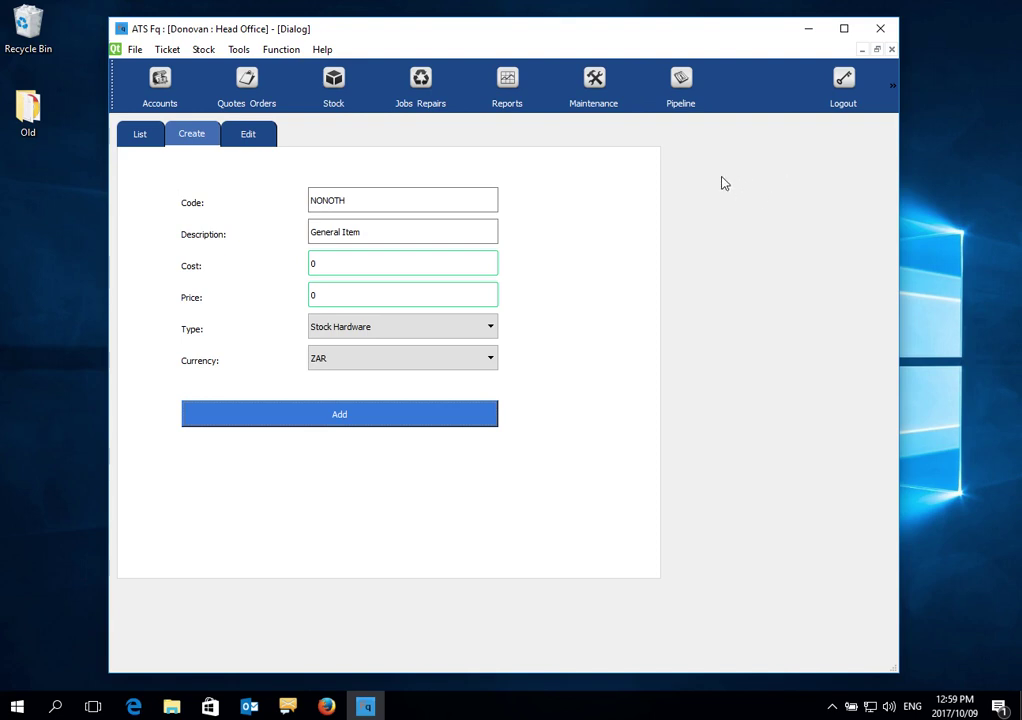
click(379, 208)
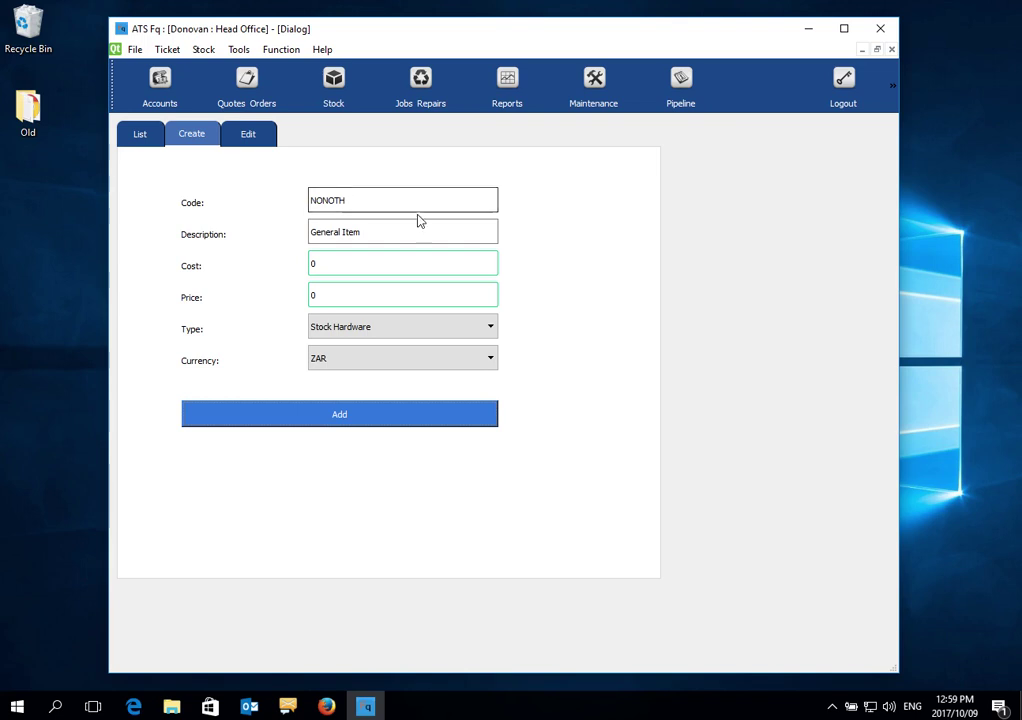
Close the item form and load Head Office in the Branches Edit tab
click(891, 50)
click(596, 82)
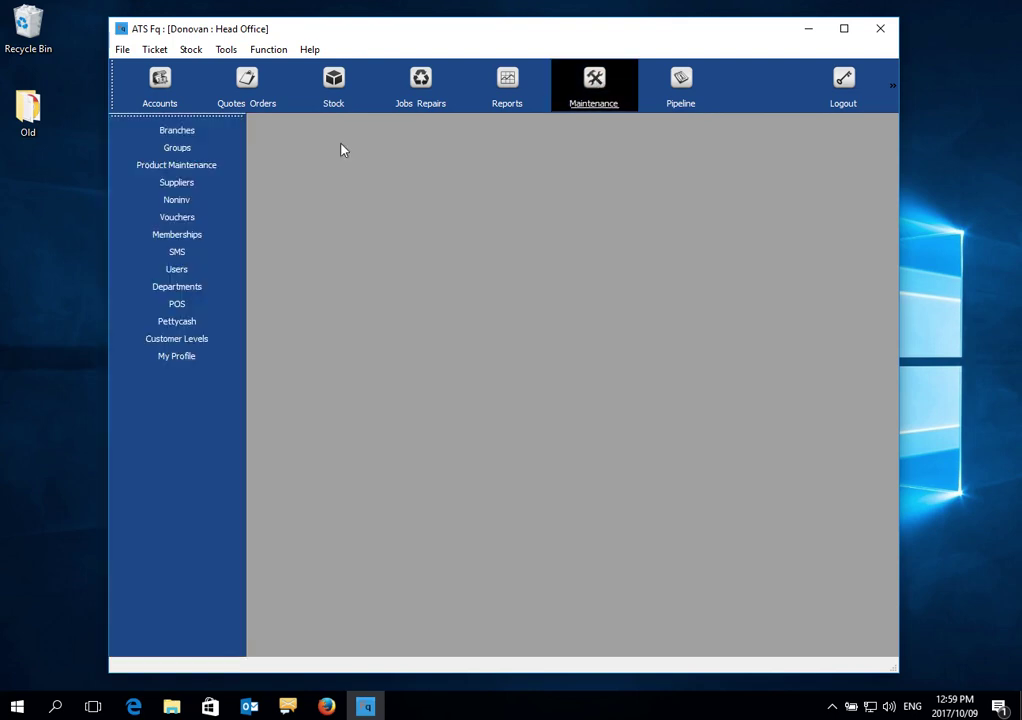
click(177, 131)
click(191, 134)
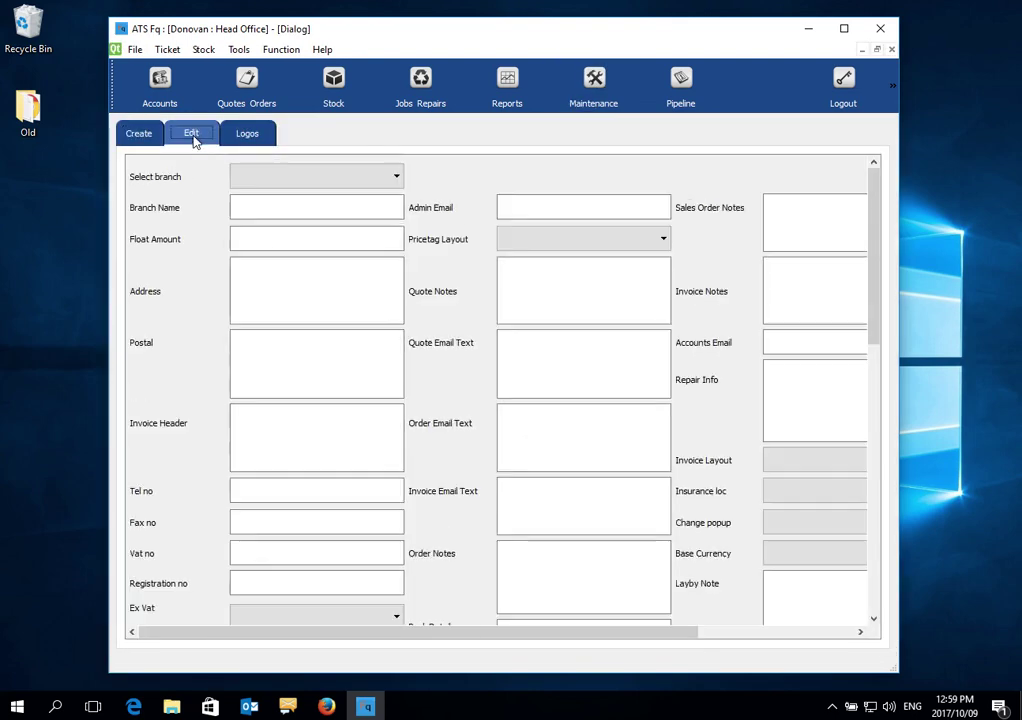
click(260, 178)
click(290, 206)
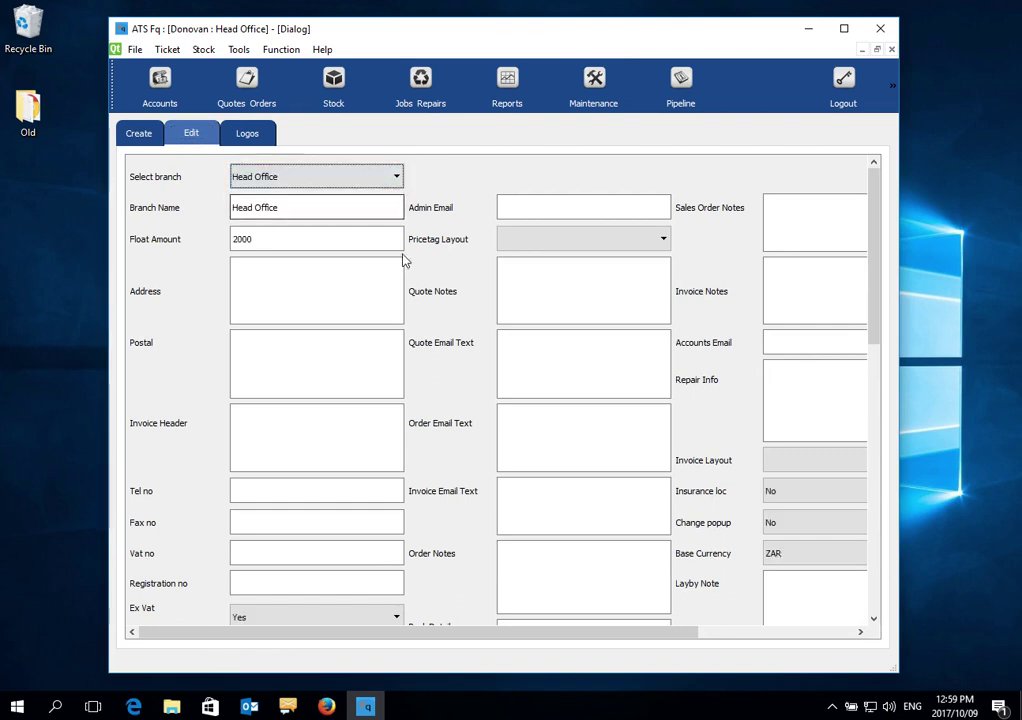
Look over the Head Office settings and select the HO invoice/credit prefix
drag(592, 639, 693, 634)
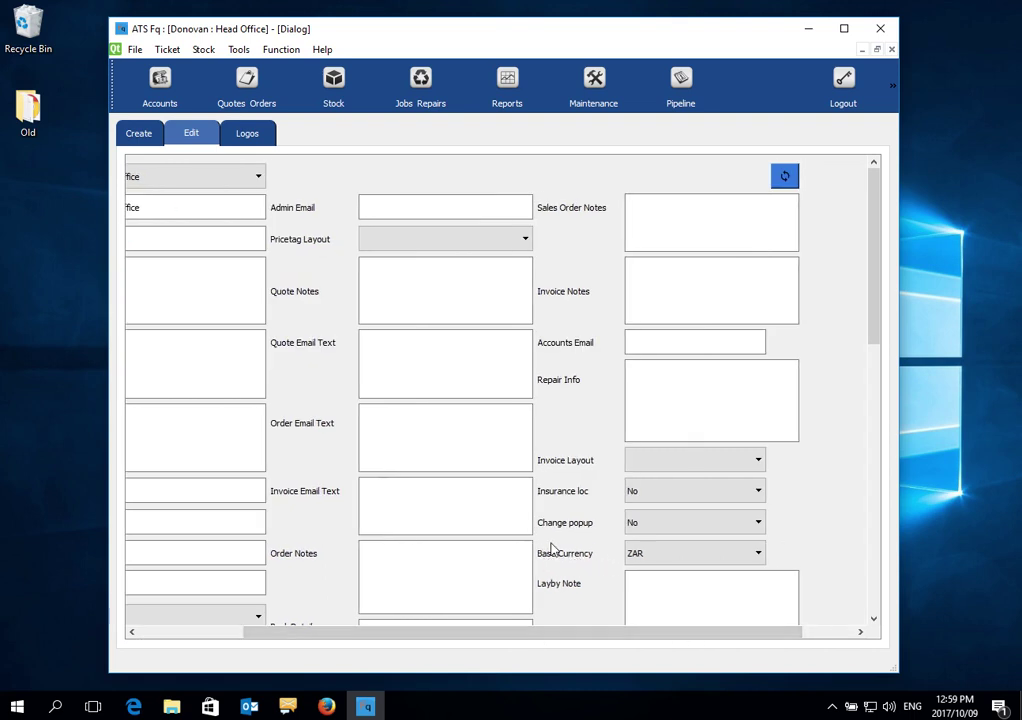
scroll(587, 600, down, 5)
scroll(585, 594, up, 5)
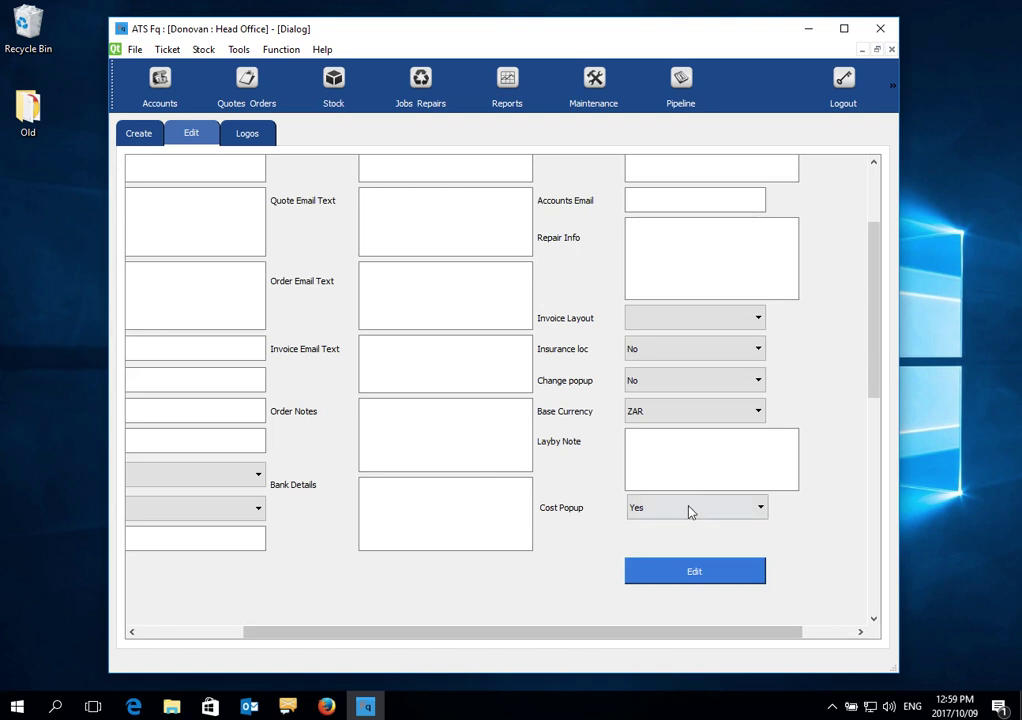
drag(650, 641, 358, 641)
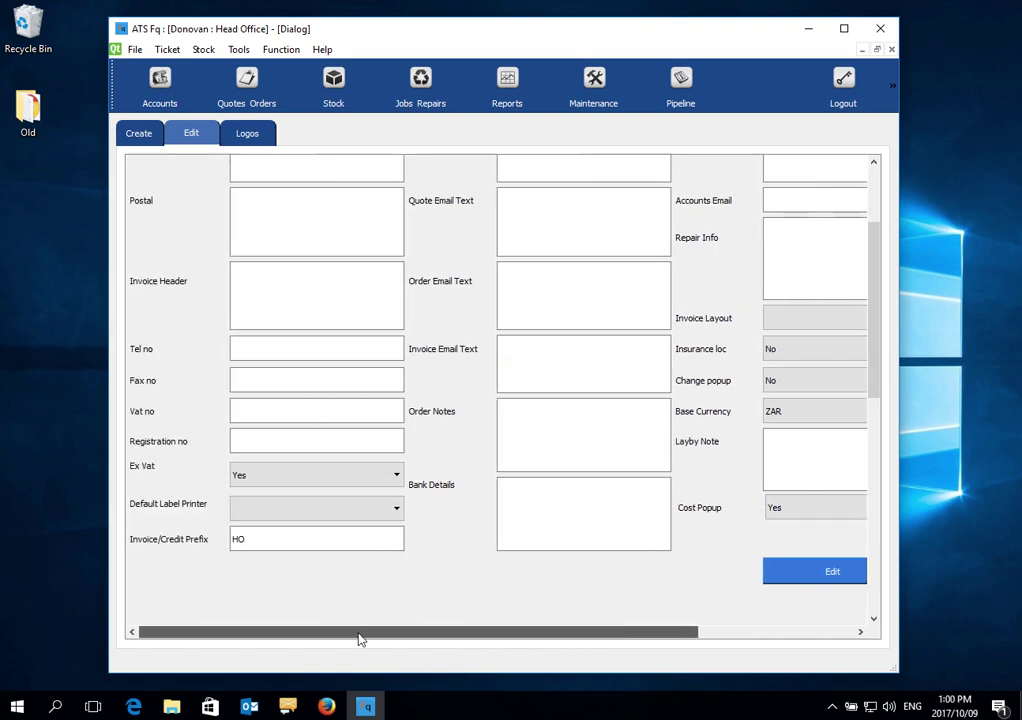
double_click(256, 540)
click(253, 539)
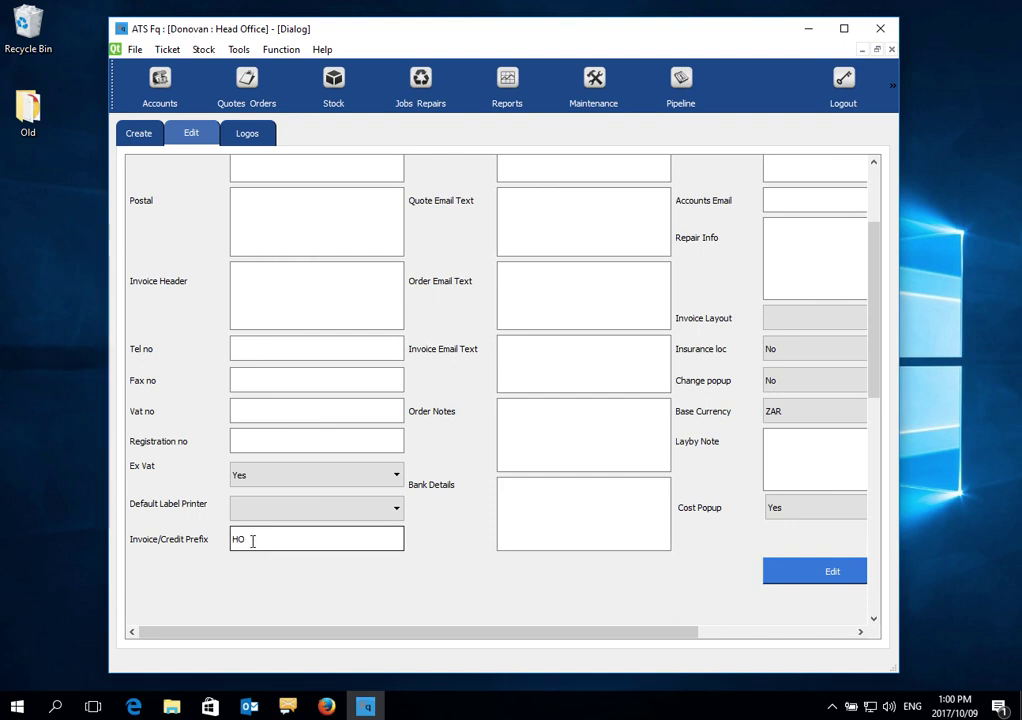
drag(247, 540, 231, 539)
click(253, 539)
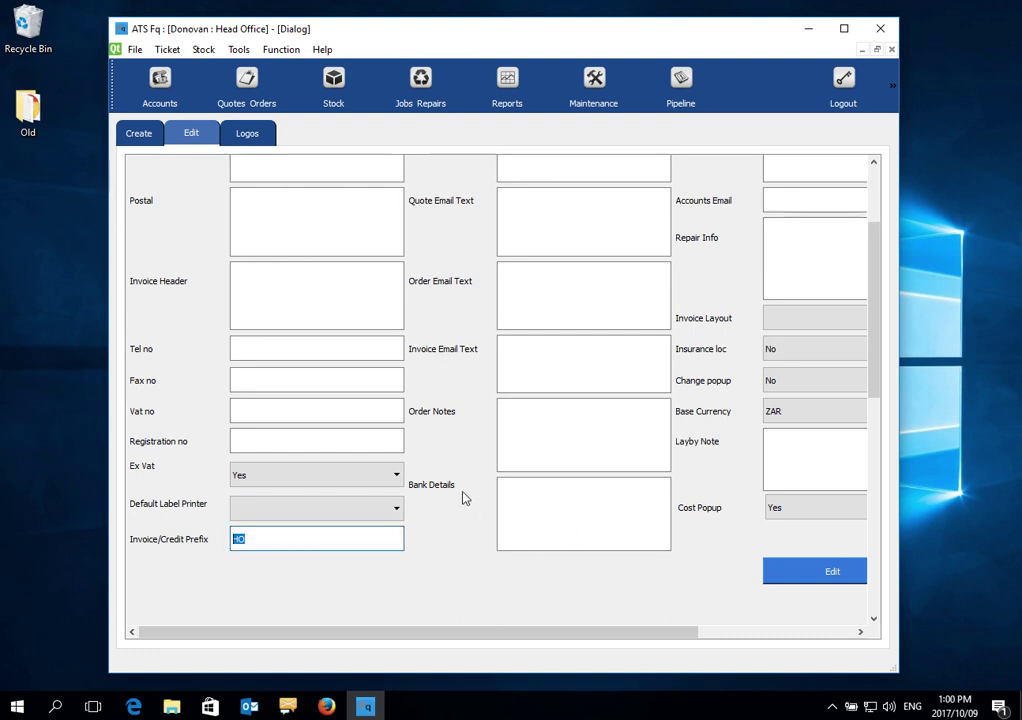
scroll(463, 497, up, 2)
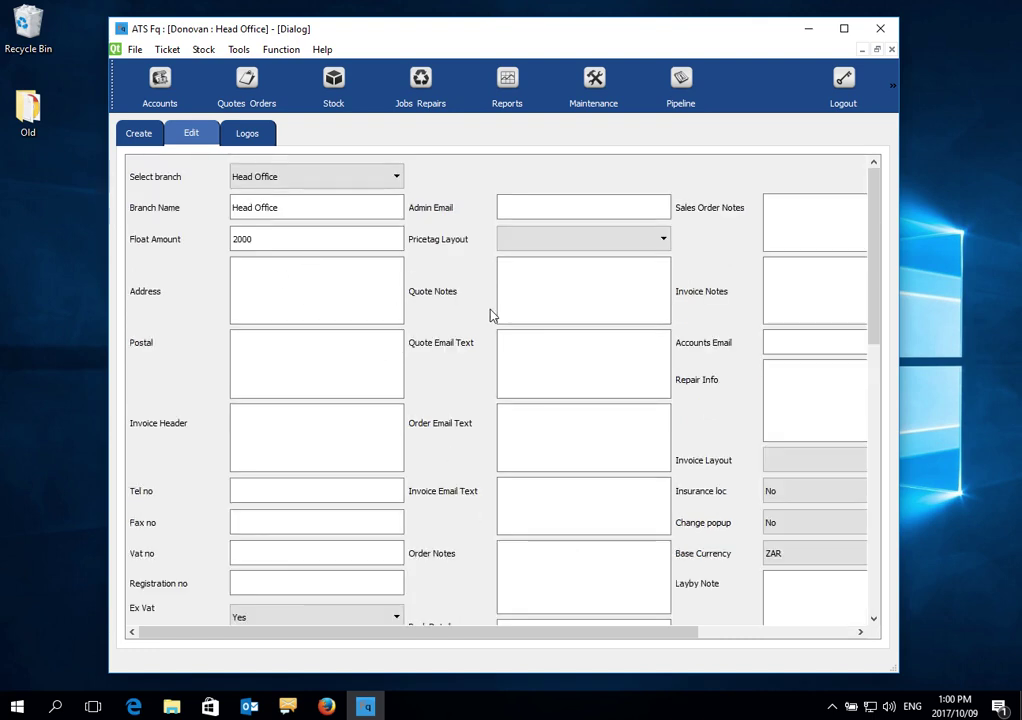
Save the Head Office branch edits, getting the 'Branch updated.' confirmation
scroll(555, 390, down, 2)
scroll(572, 395, up, 2)
scroll(337, 280, down, 3)
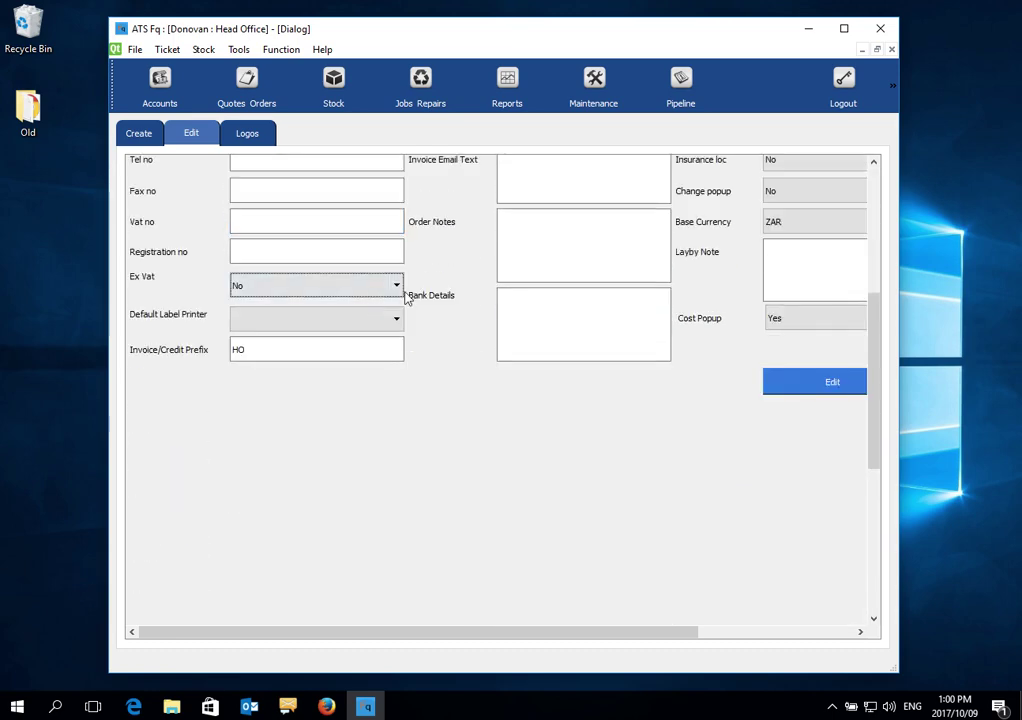
scroll(397, 286, up, 1)
scroll(335, 265, up, 2)
click(335, 265)
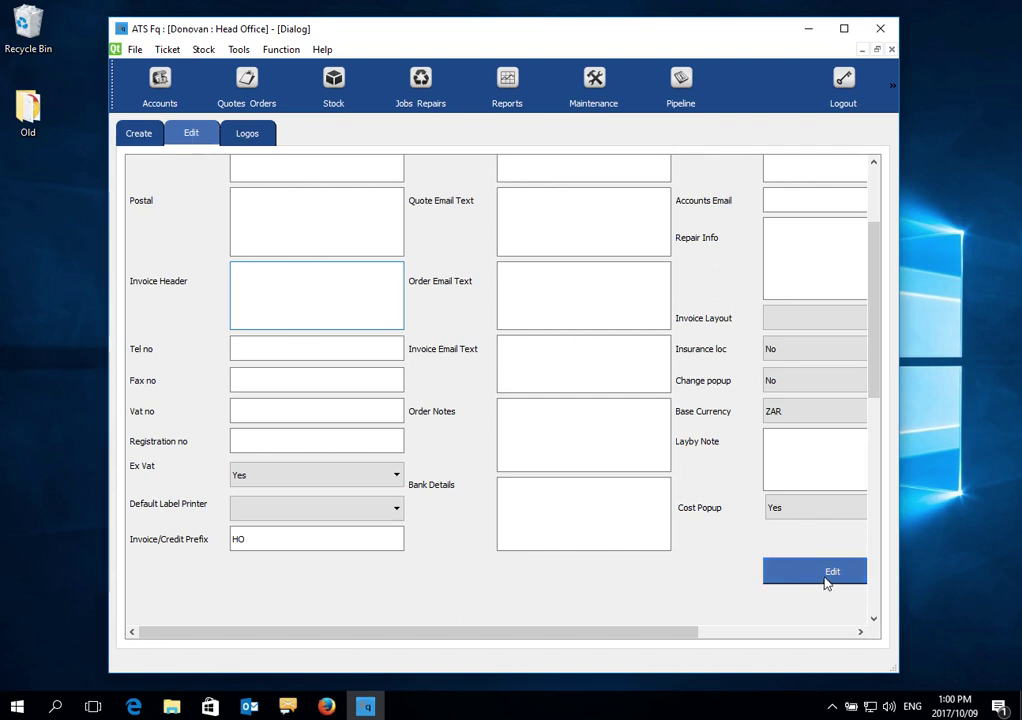
click(828, 580)
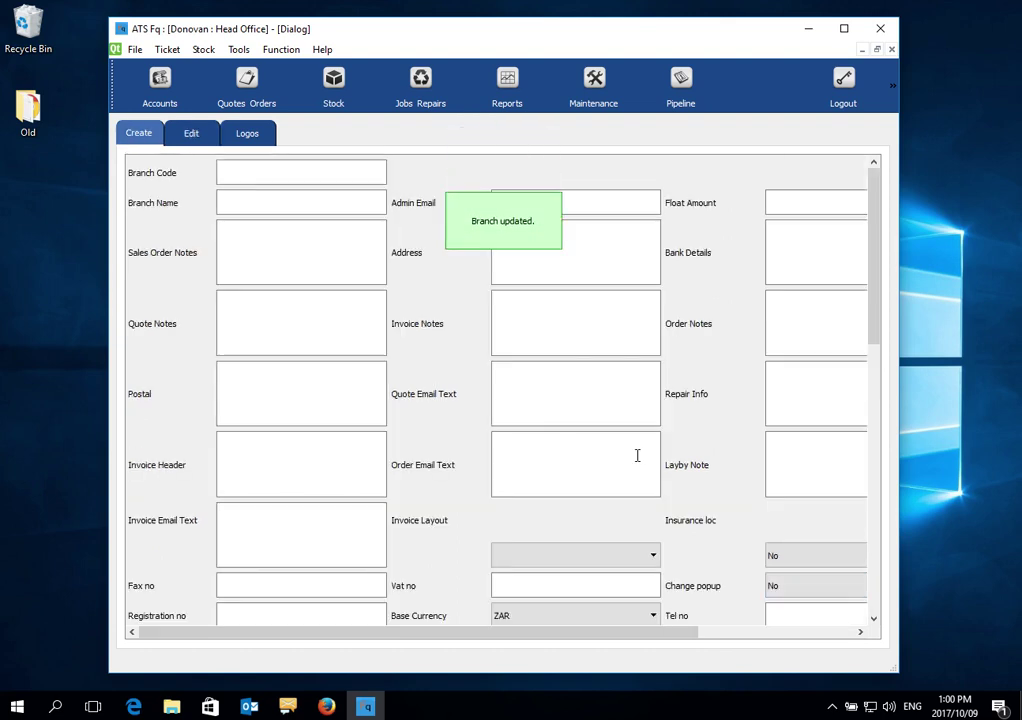